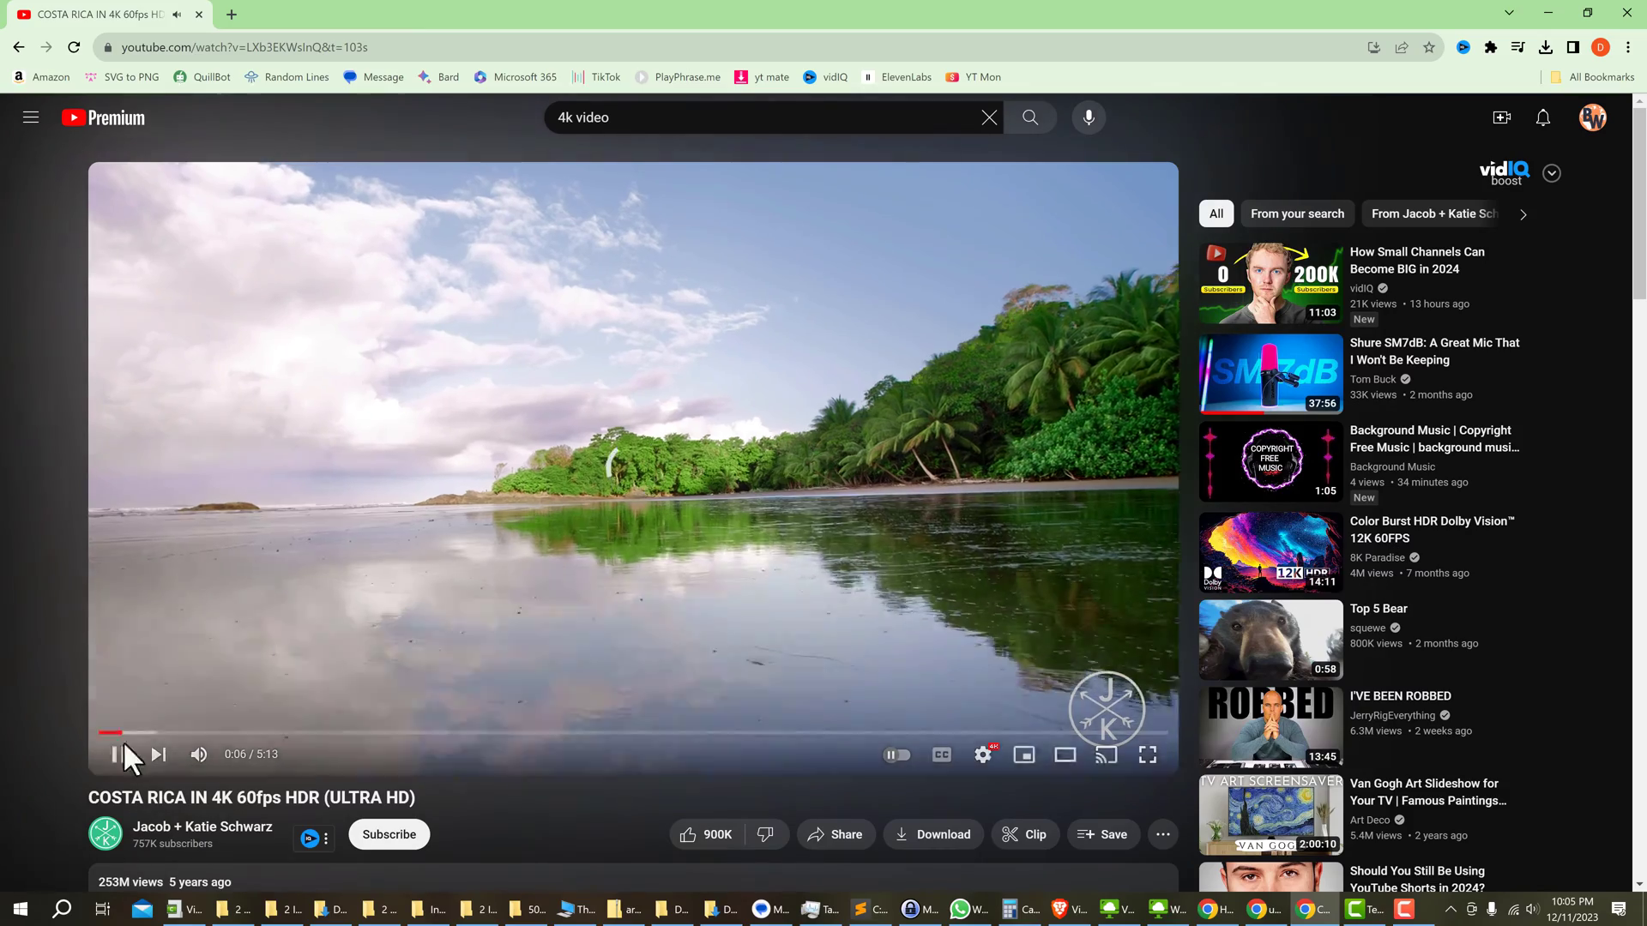
Step: Reload the Costa Rica 4K watch page and scrub the video forward to about 2:35
click(138, 734)
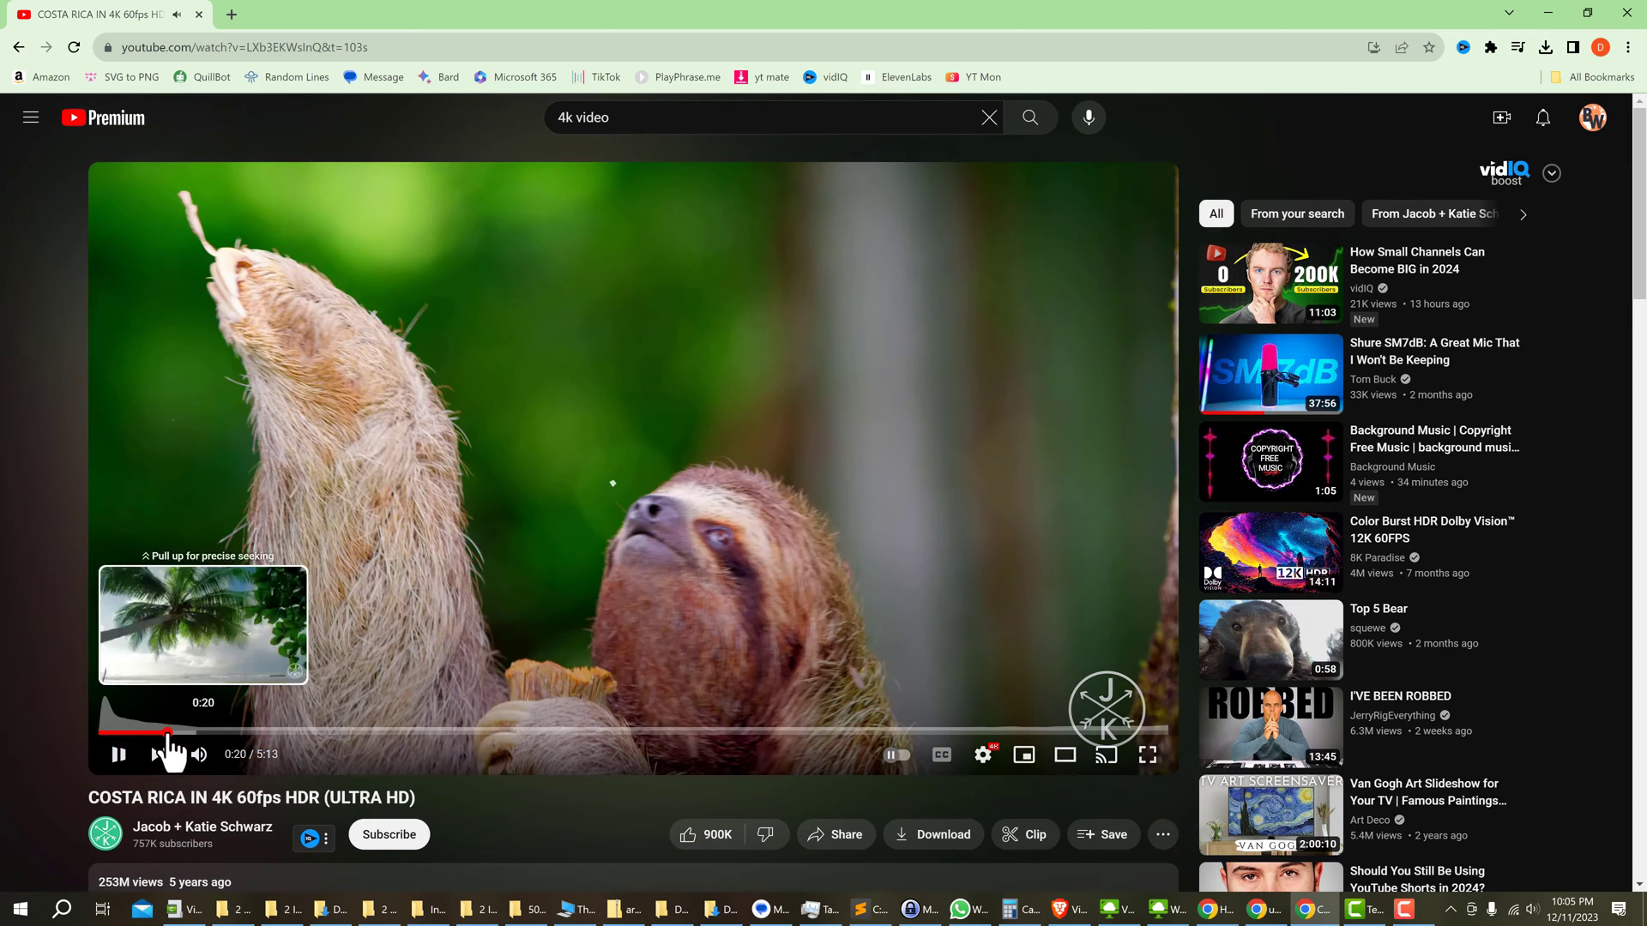
key(F5)
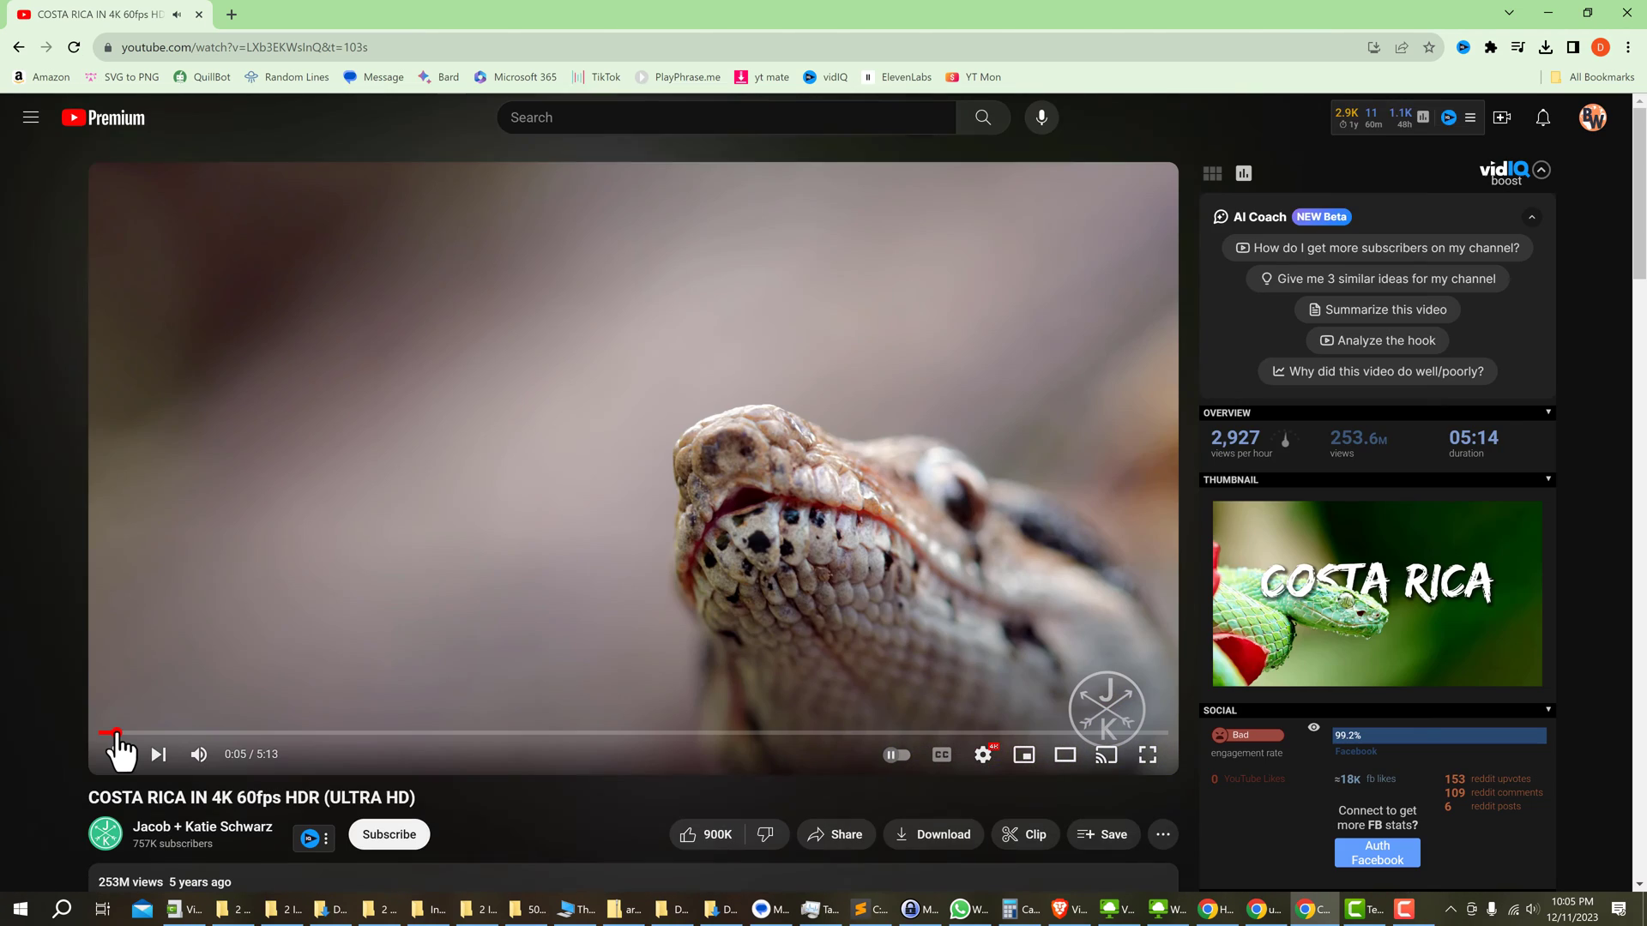
click(117, 735)
drag(397, 734, 629, 734)
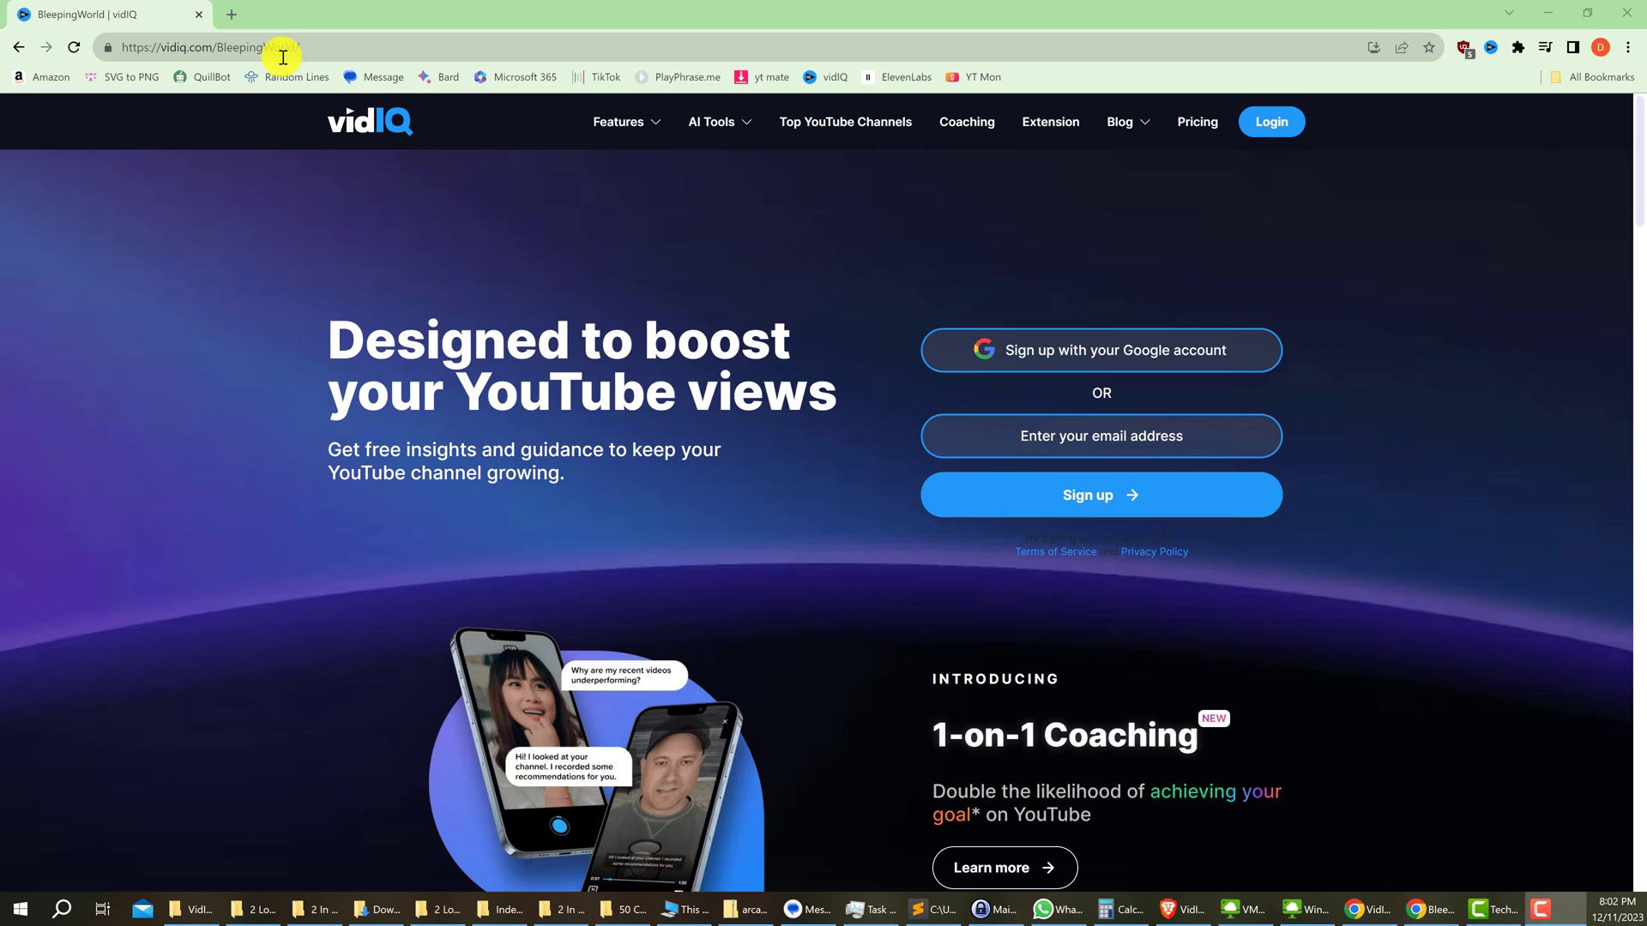
Step: Search Google for 'vidiq extension video lag' in a new tab
click(230, 15)
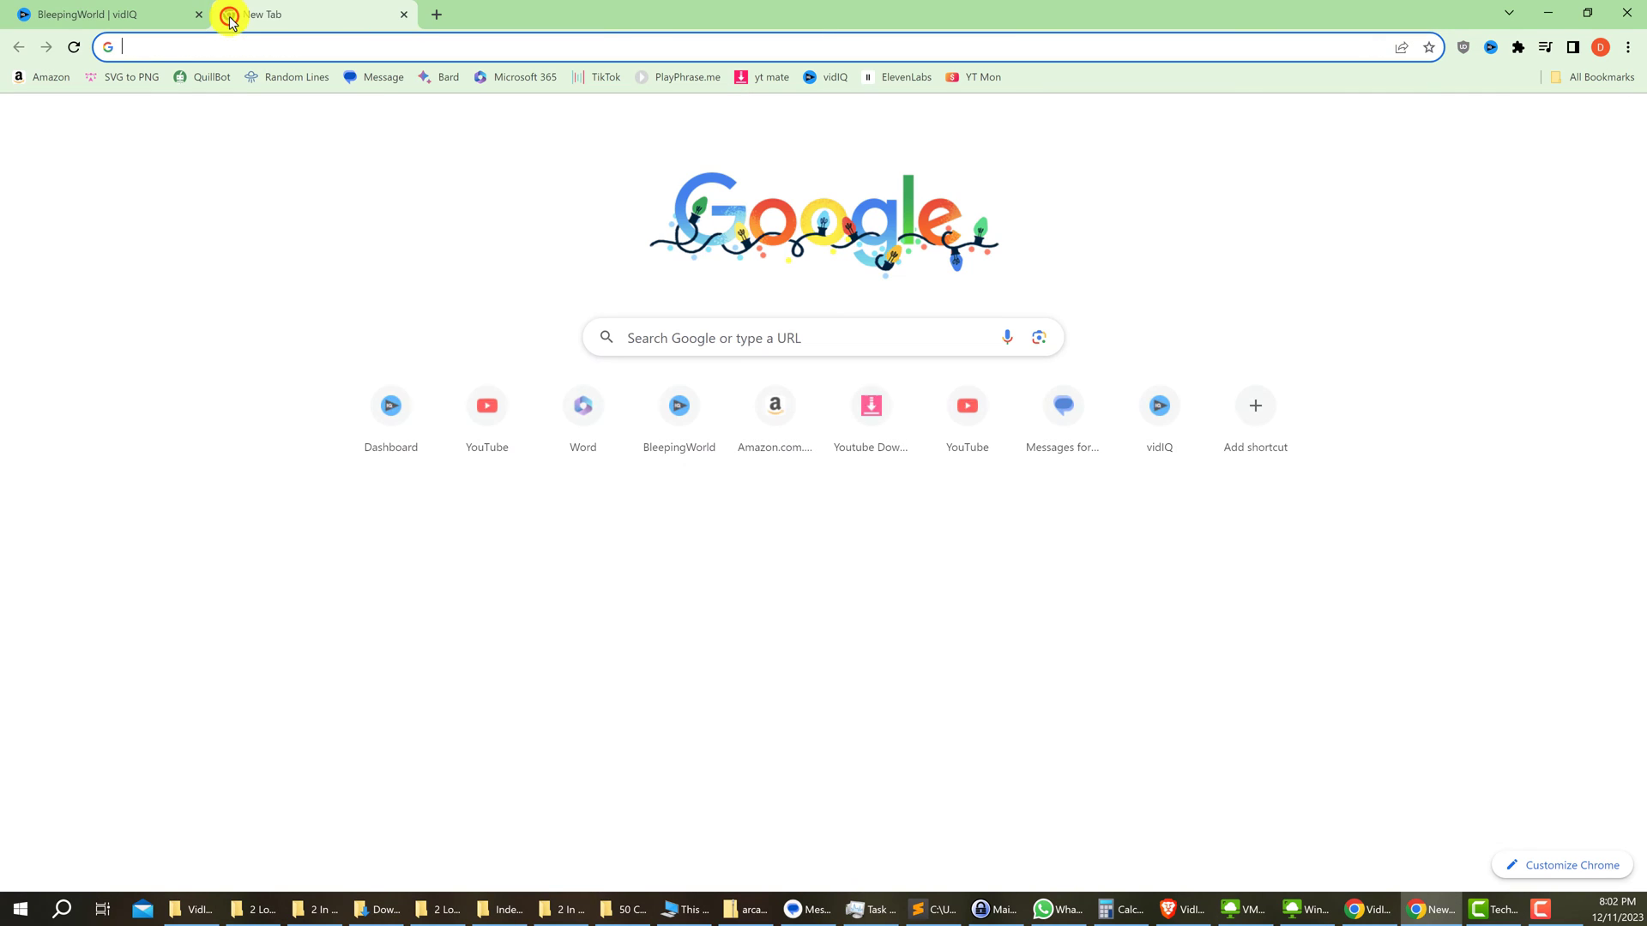
click(657, 334)
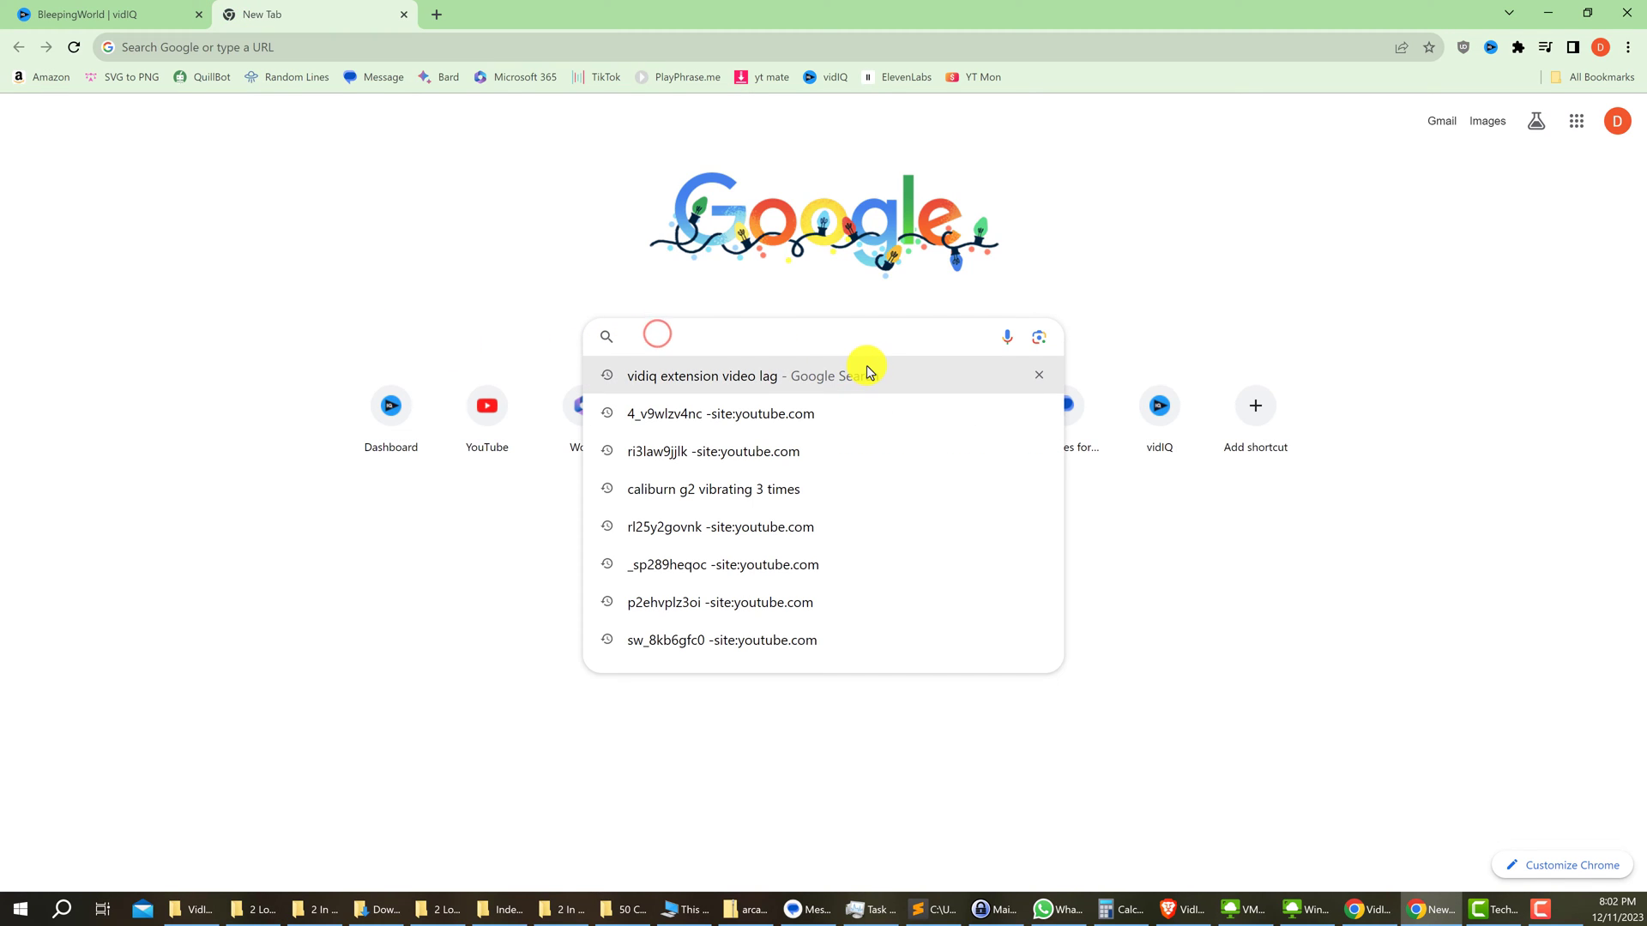
text(vidiq extension video lag)
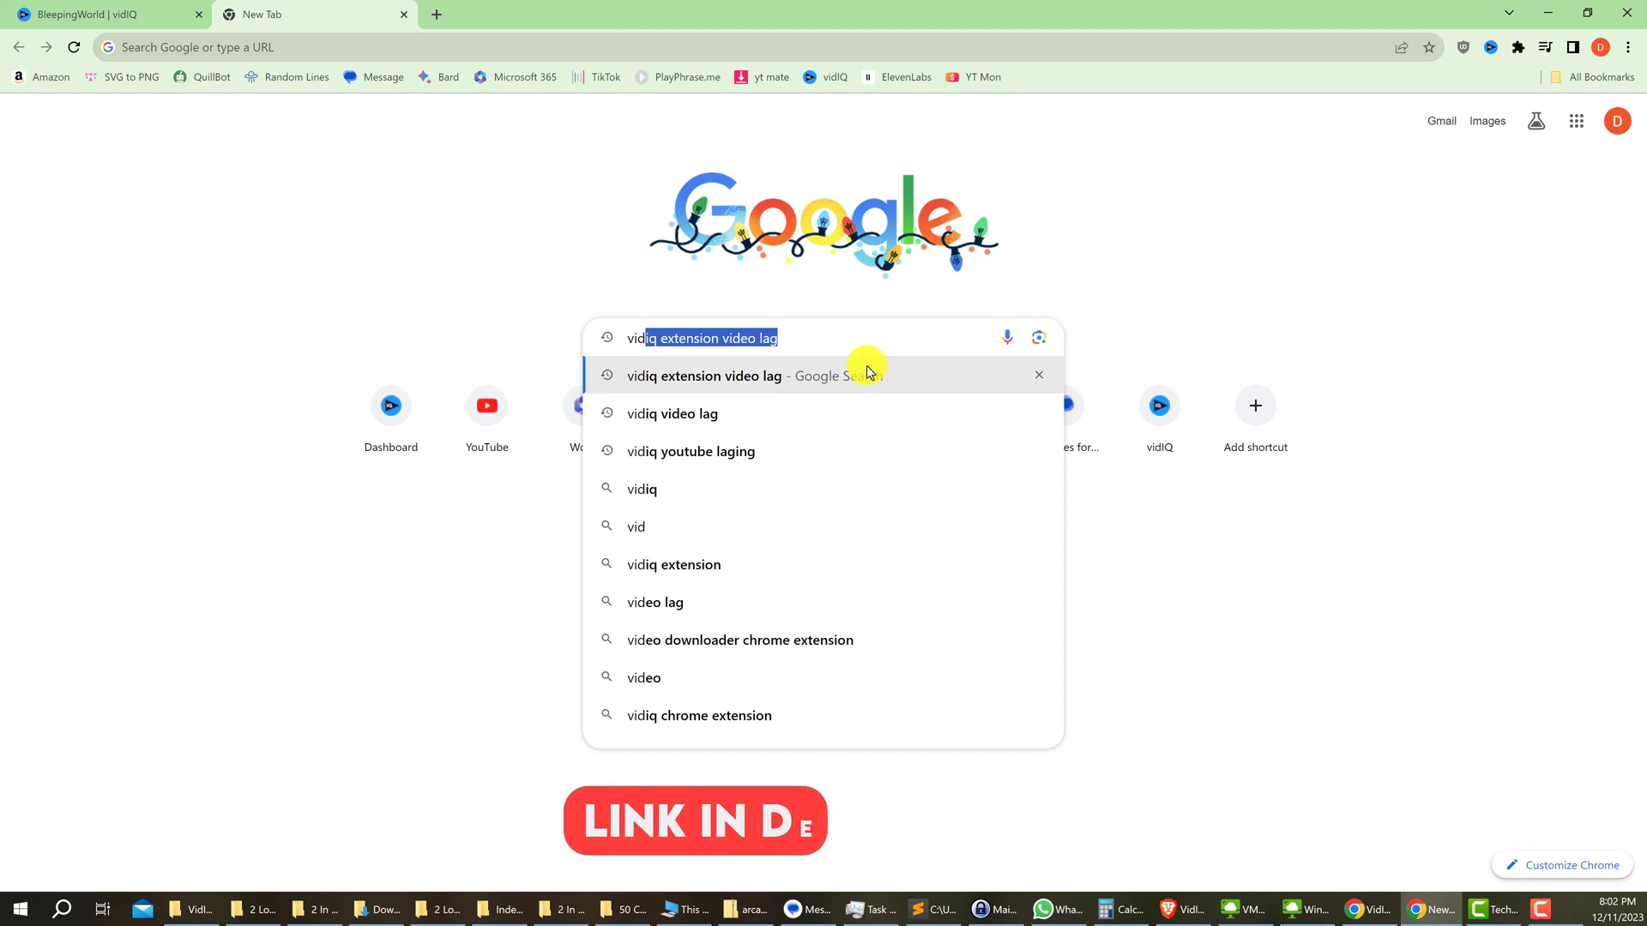
click(781, 337)
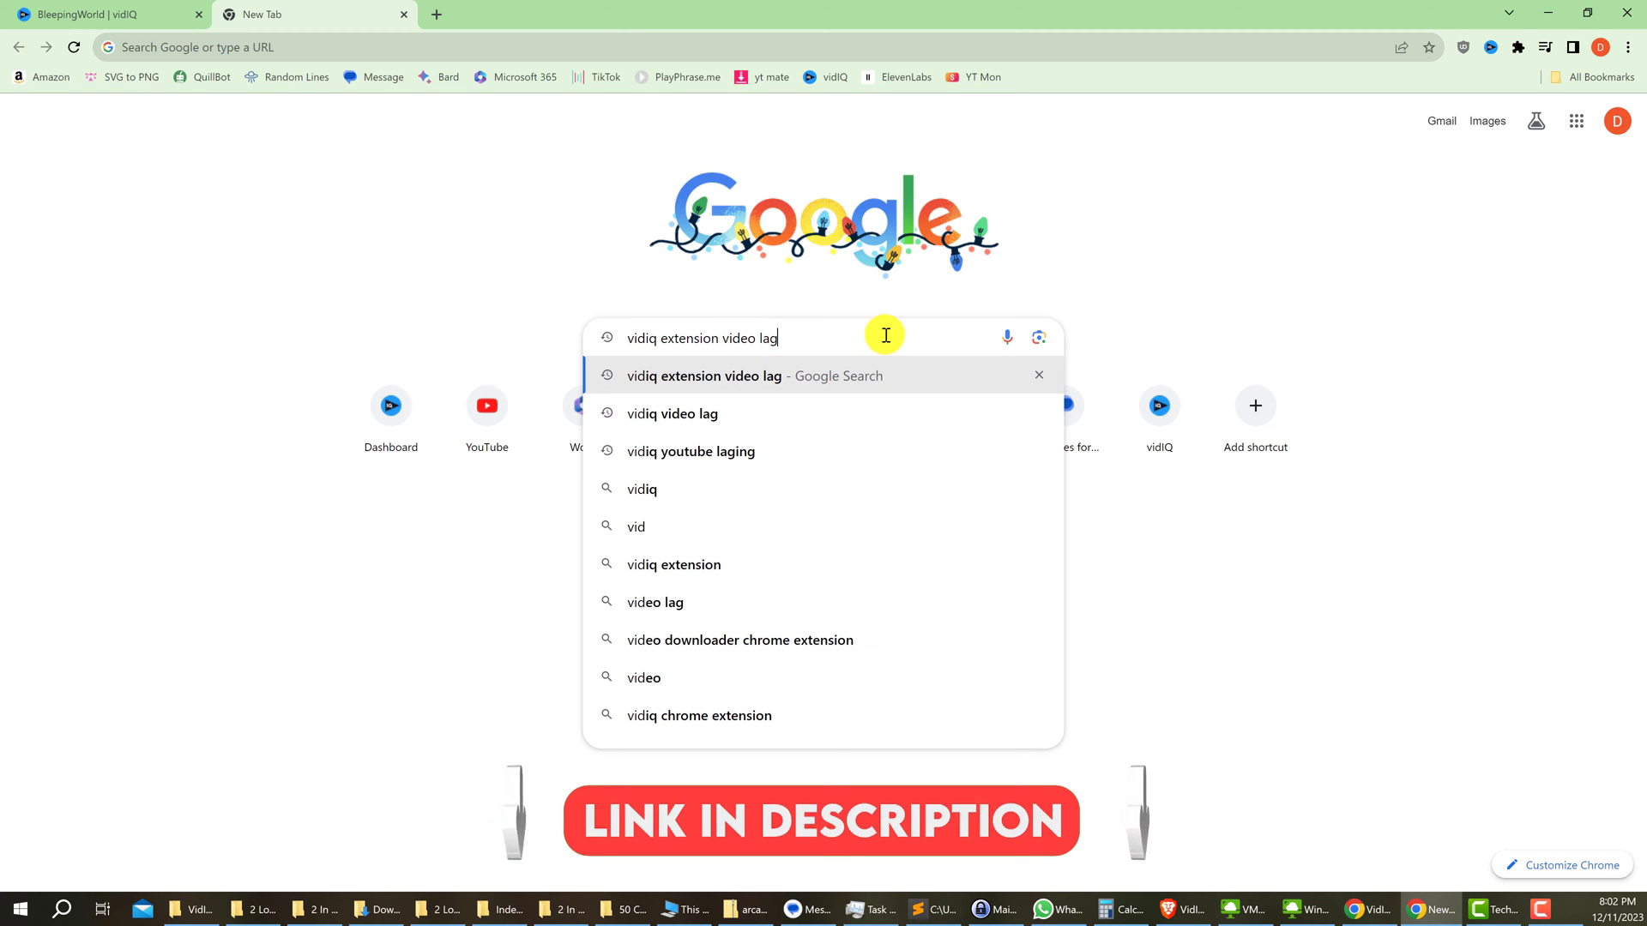
key(Return)
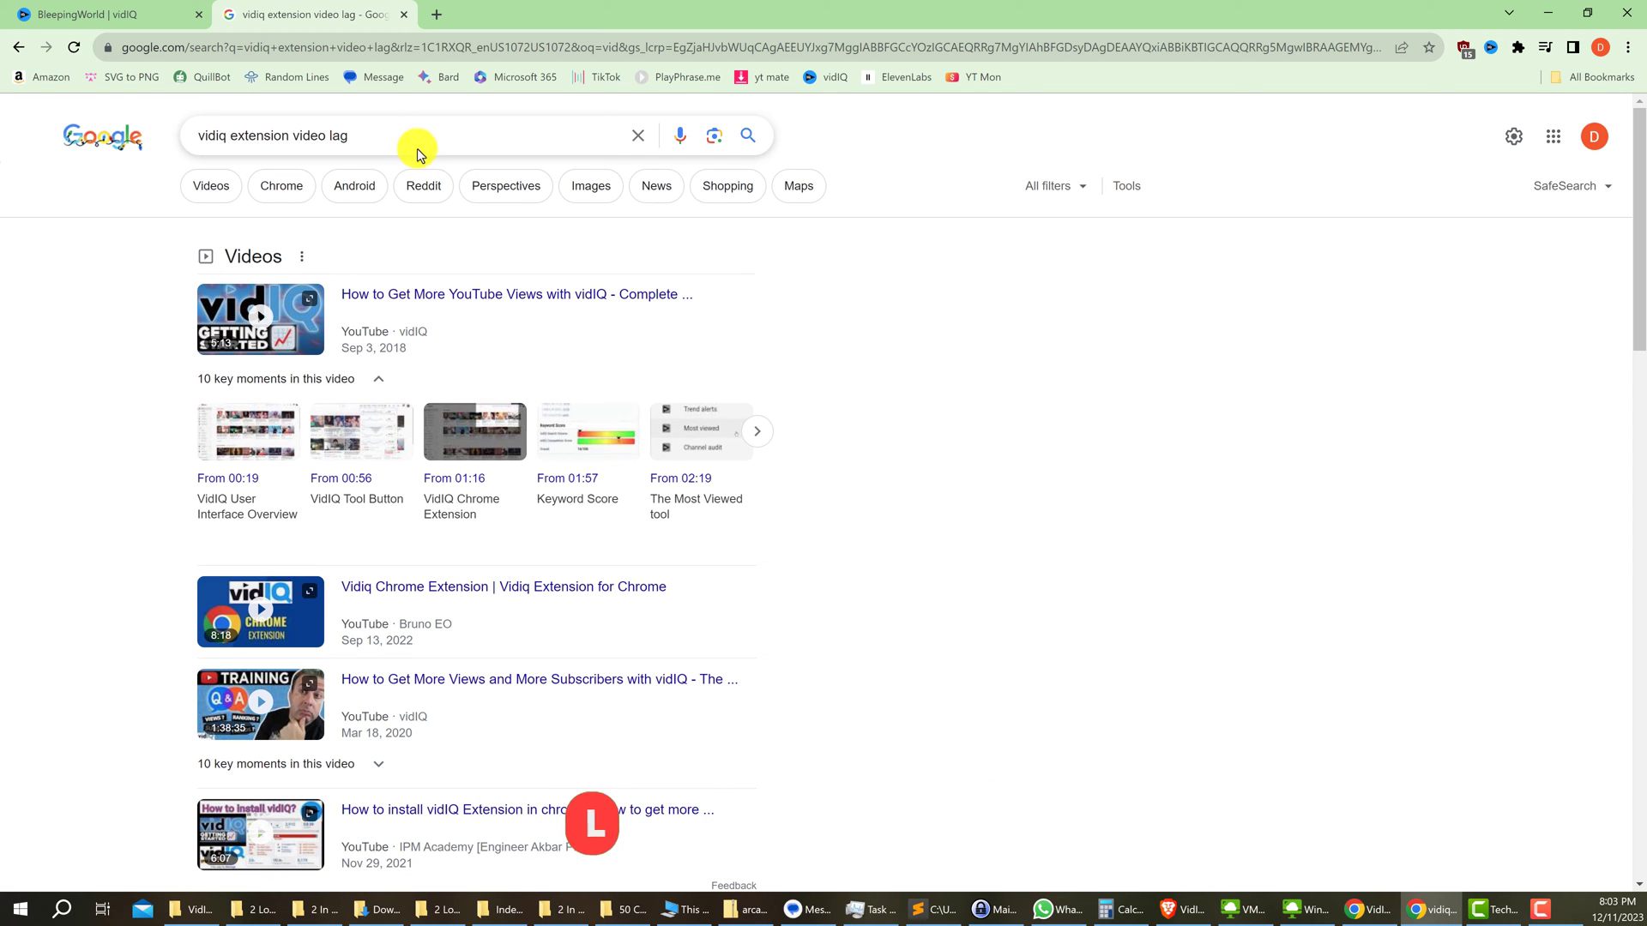
Step: Open the support.vidiq.com result 'Extensions that are causing conflict with vidIQ'
scroll(754, 414, down, 7)
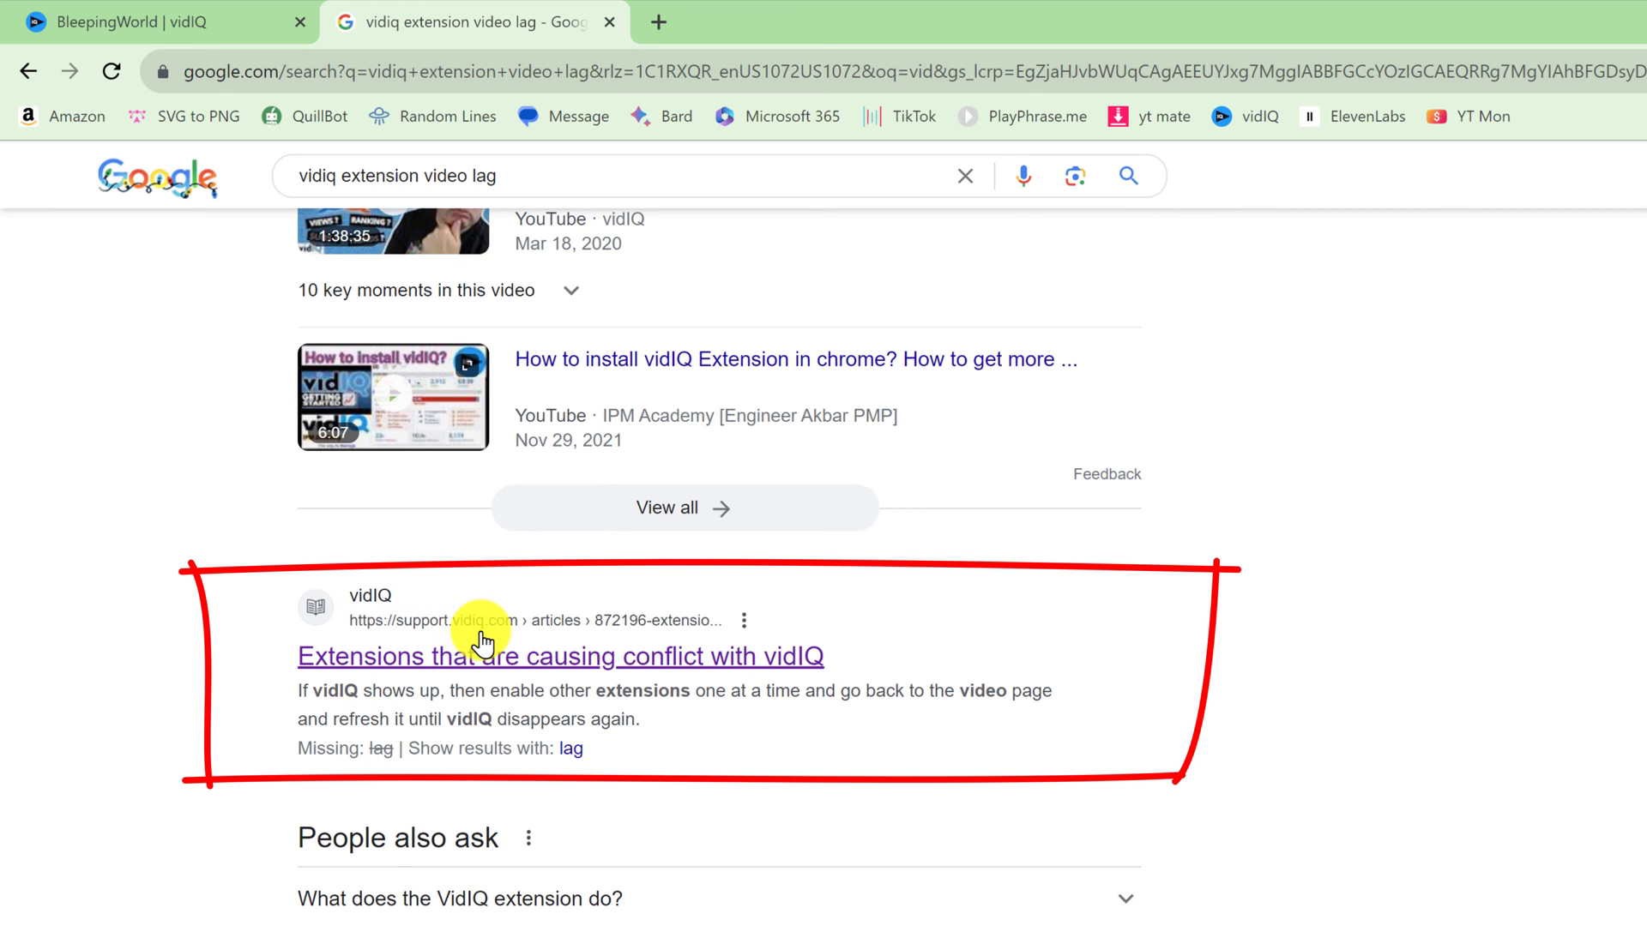
click(751, 657)
scroll(1106, 553, down, 3)
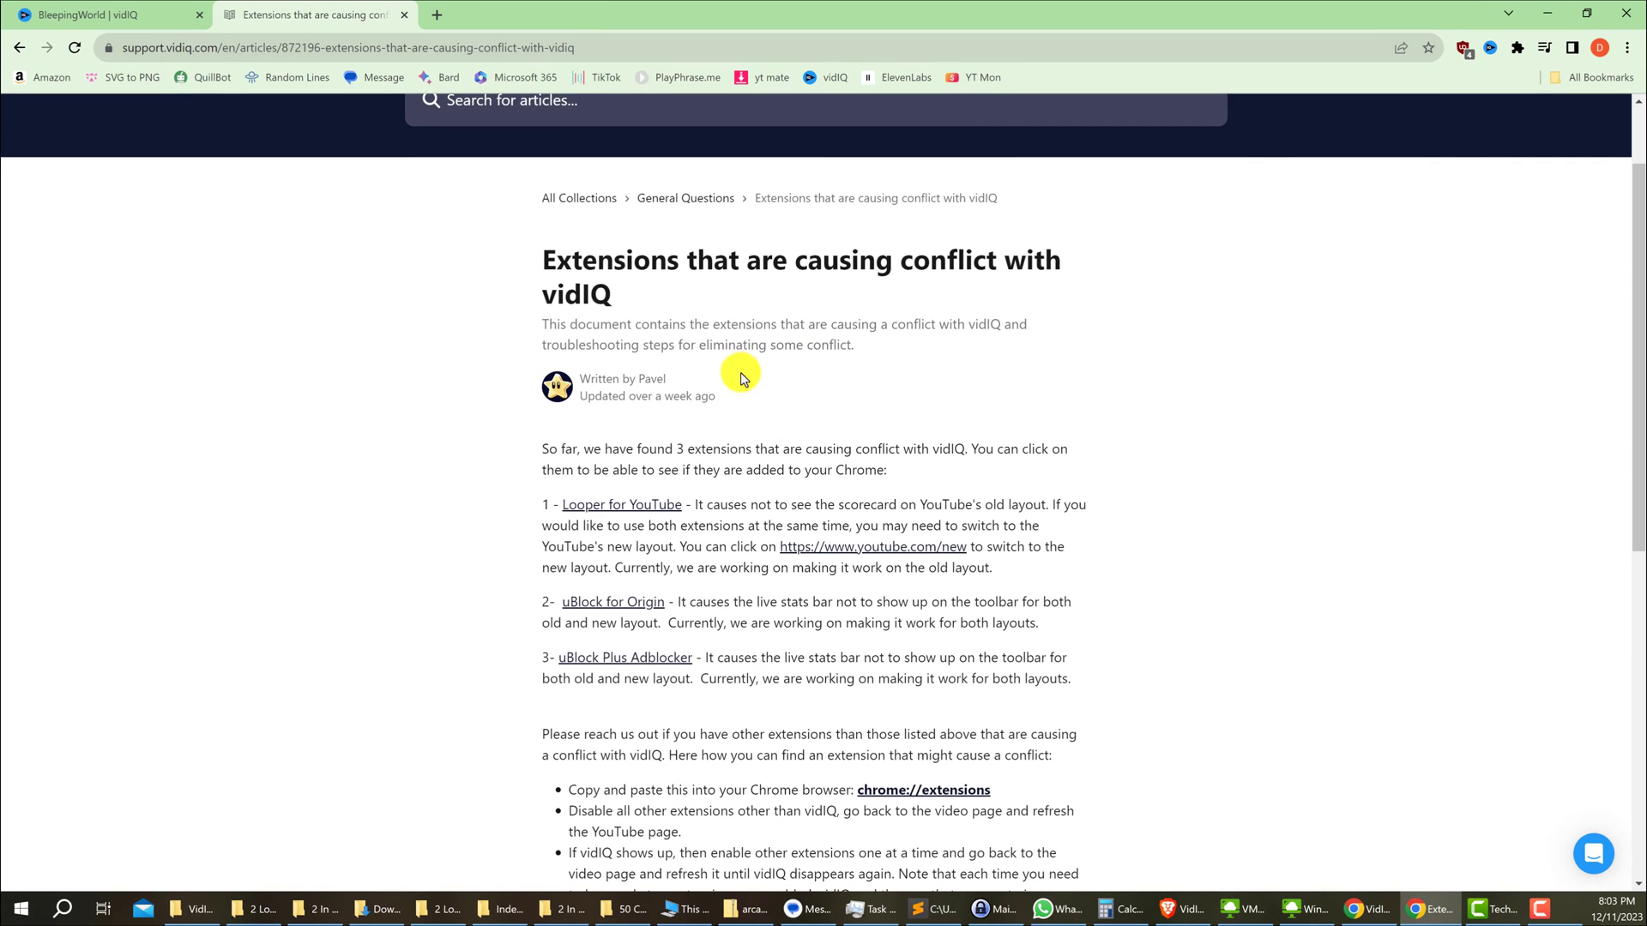
Step: Open the Looper for YouTube, uBlock Origin and uBlock Plus Adblocker store pages, returning to the article each time
click(624, 512)
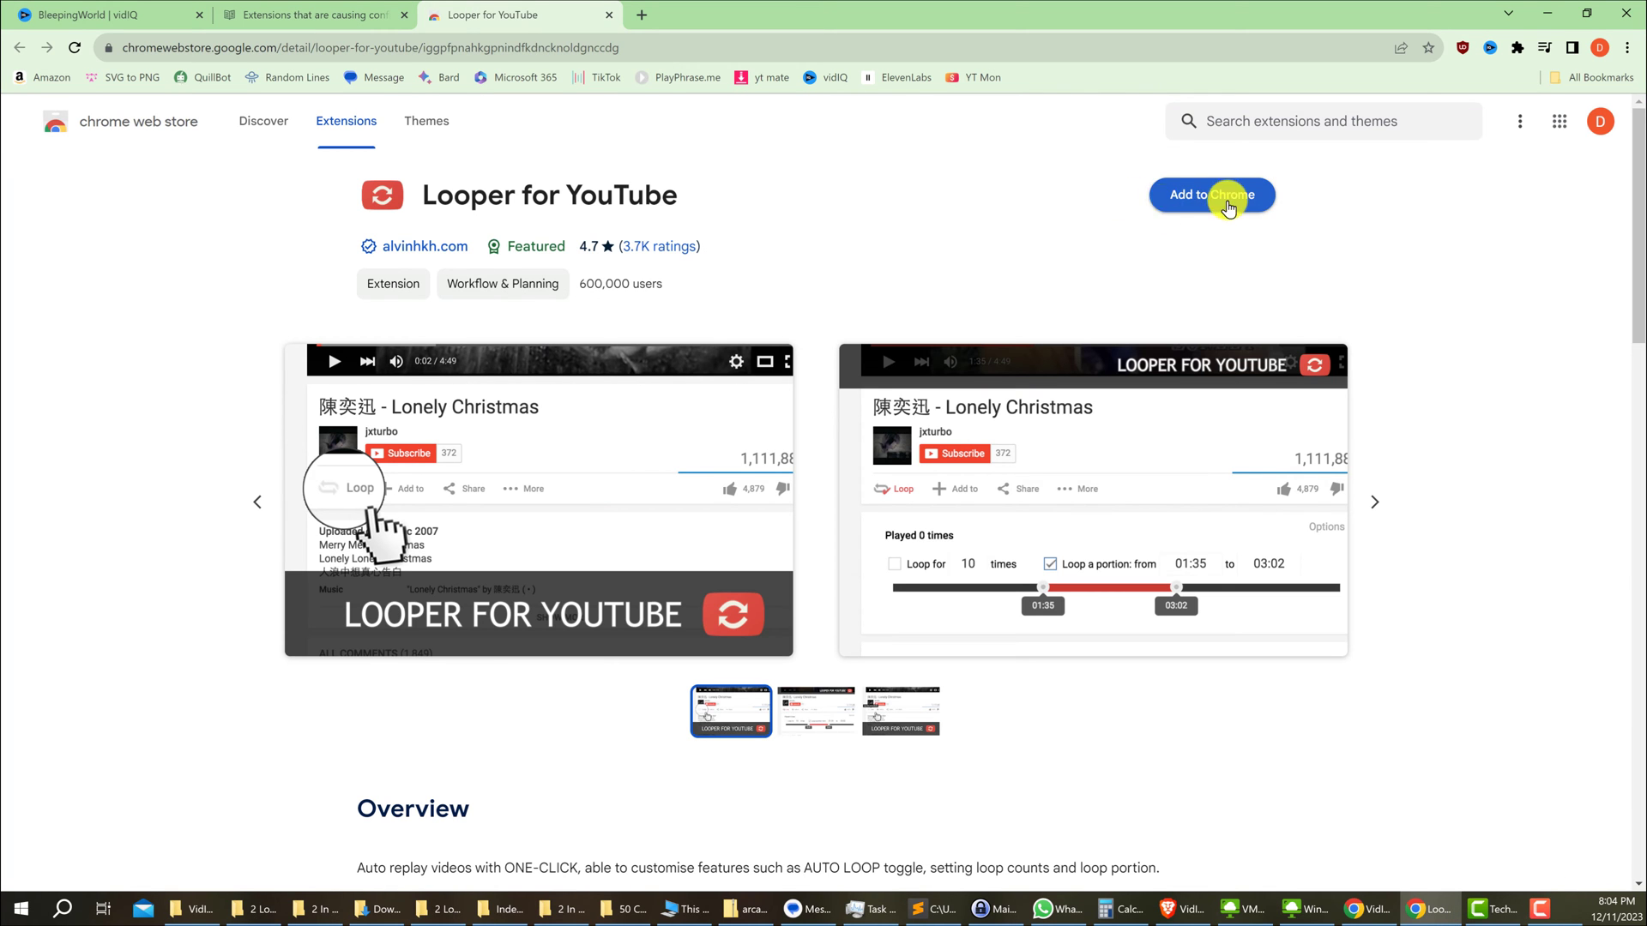
click(317, 17)
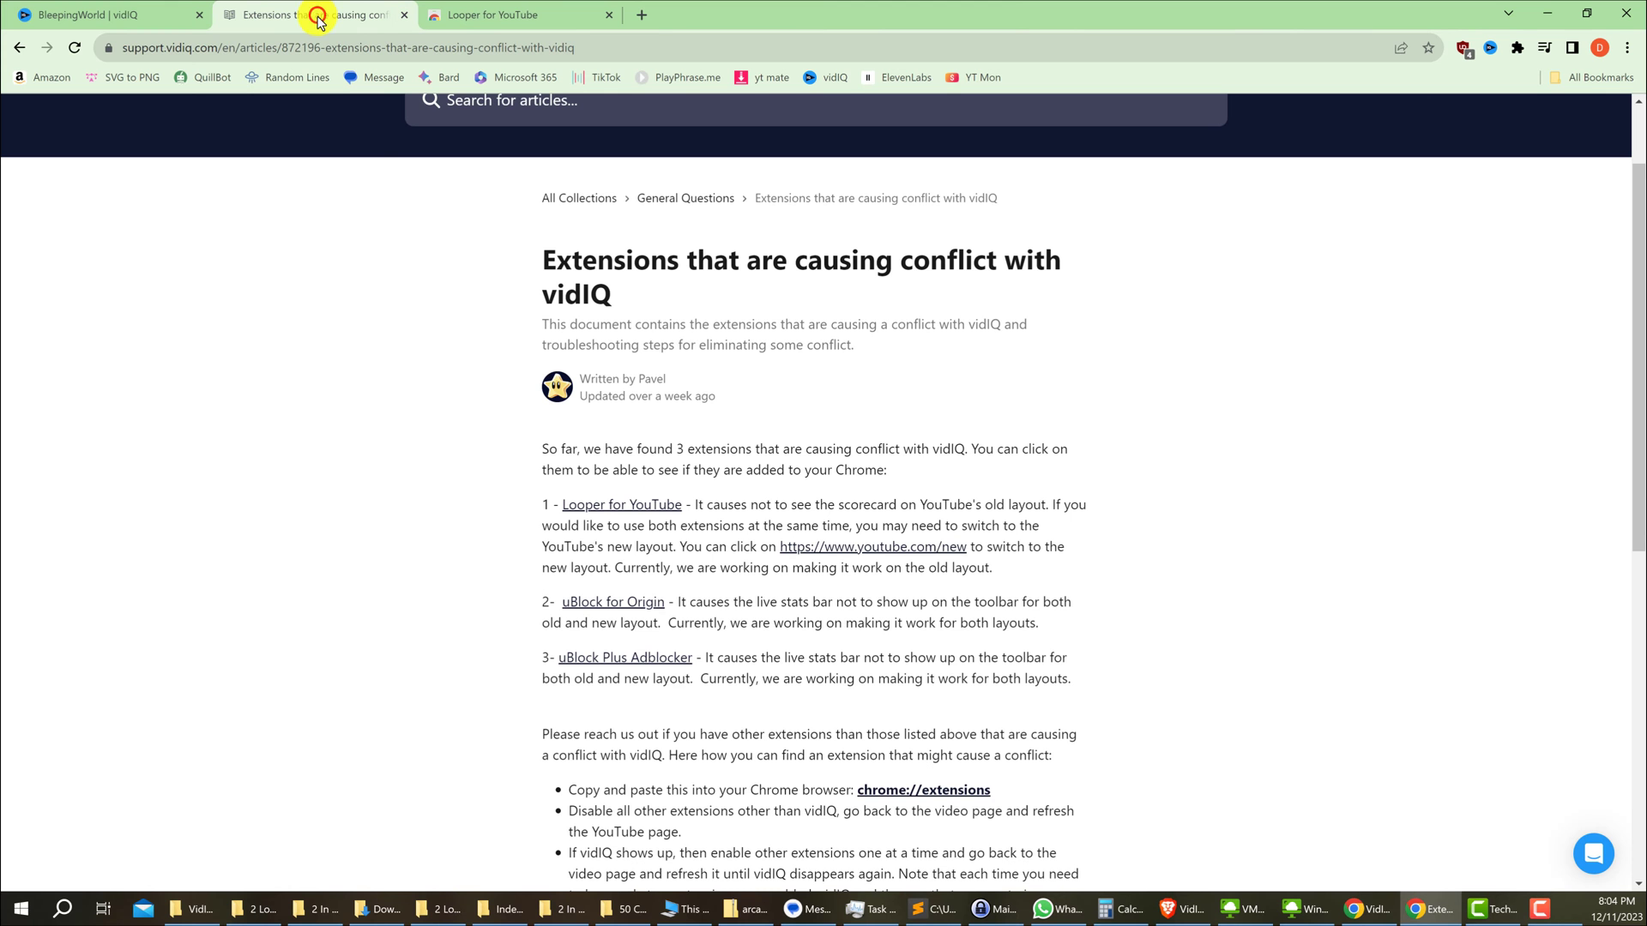
click(631, 603)
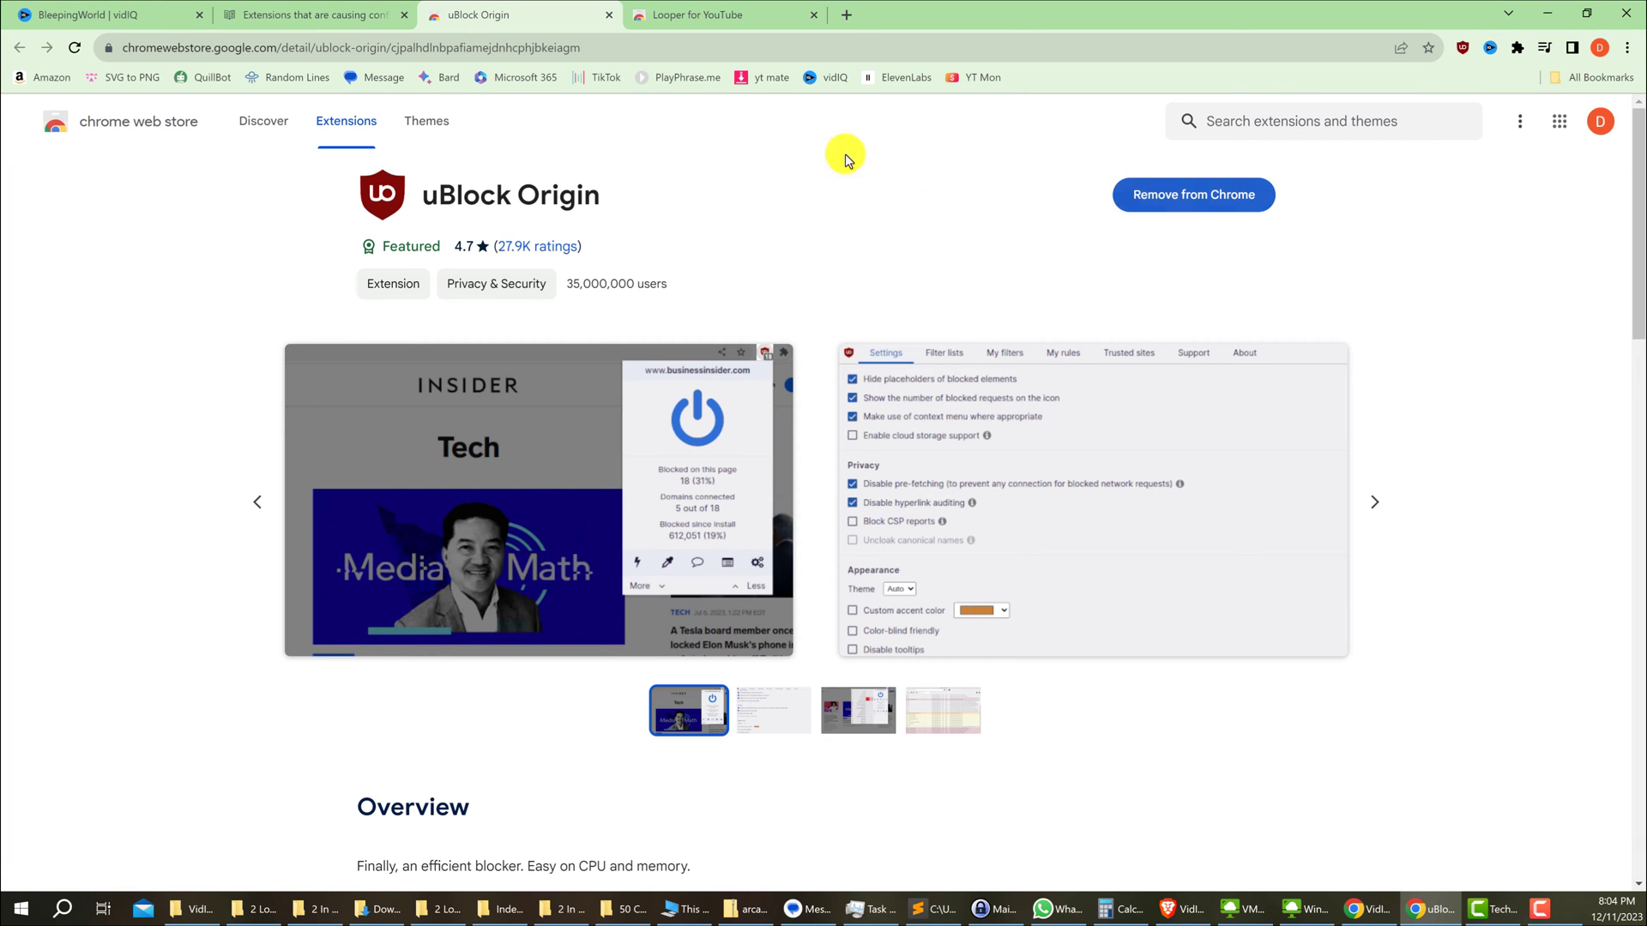
click(343, 19)
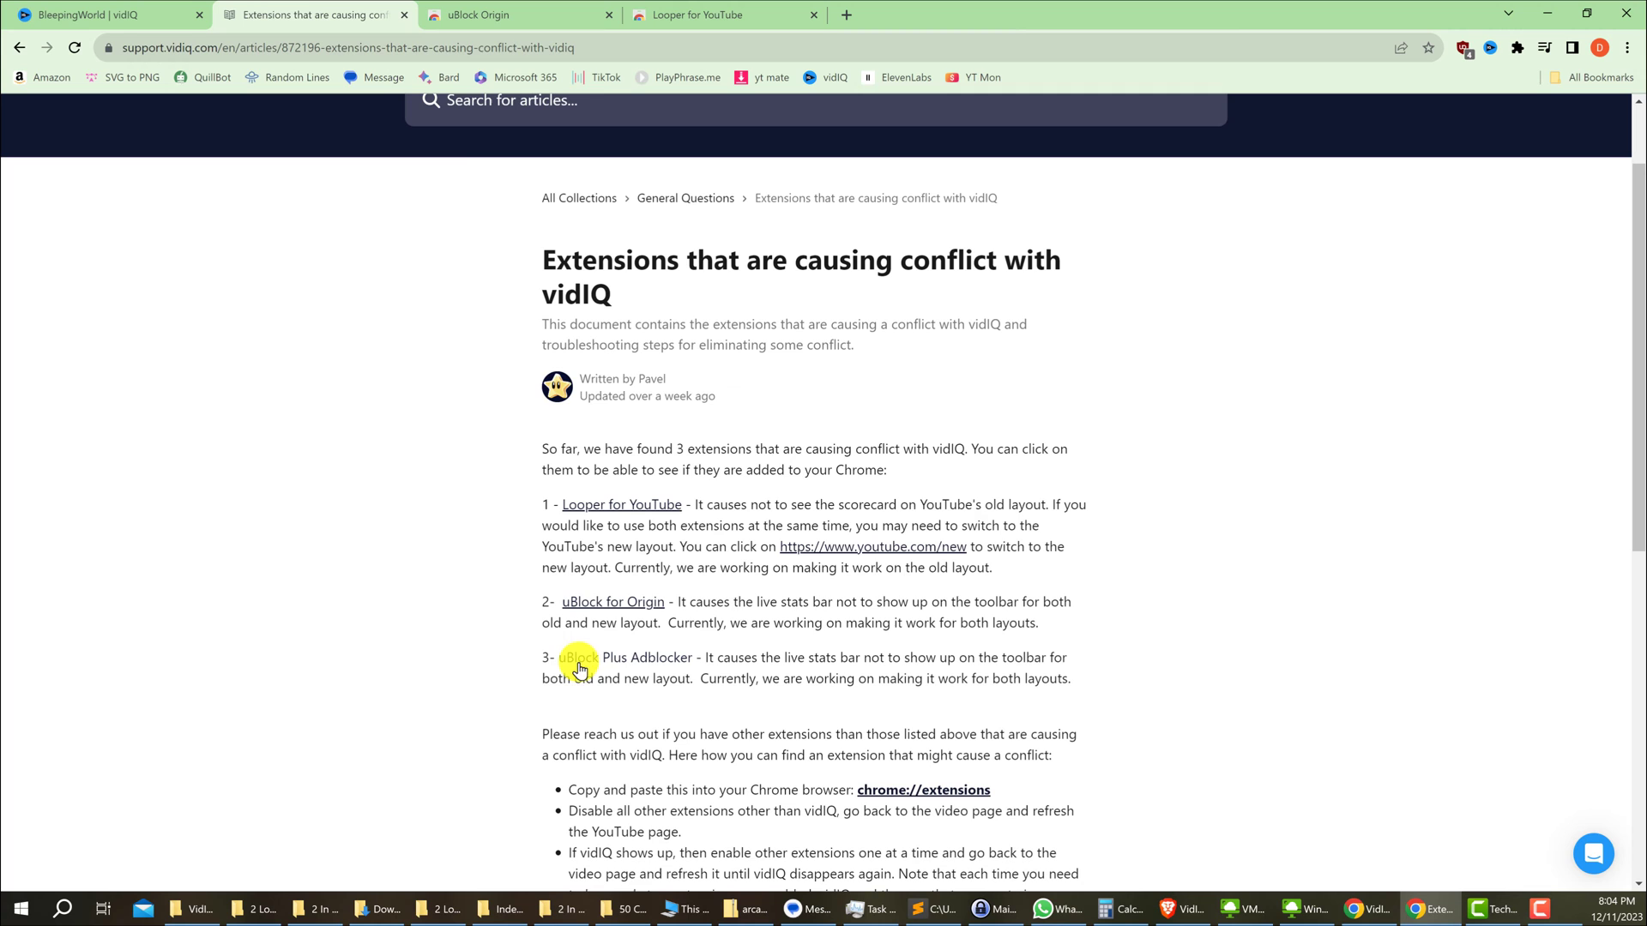
click(618, 667)
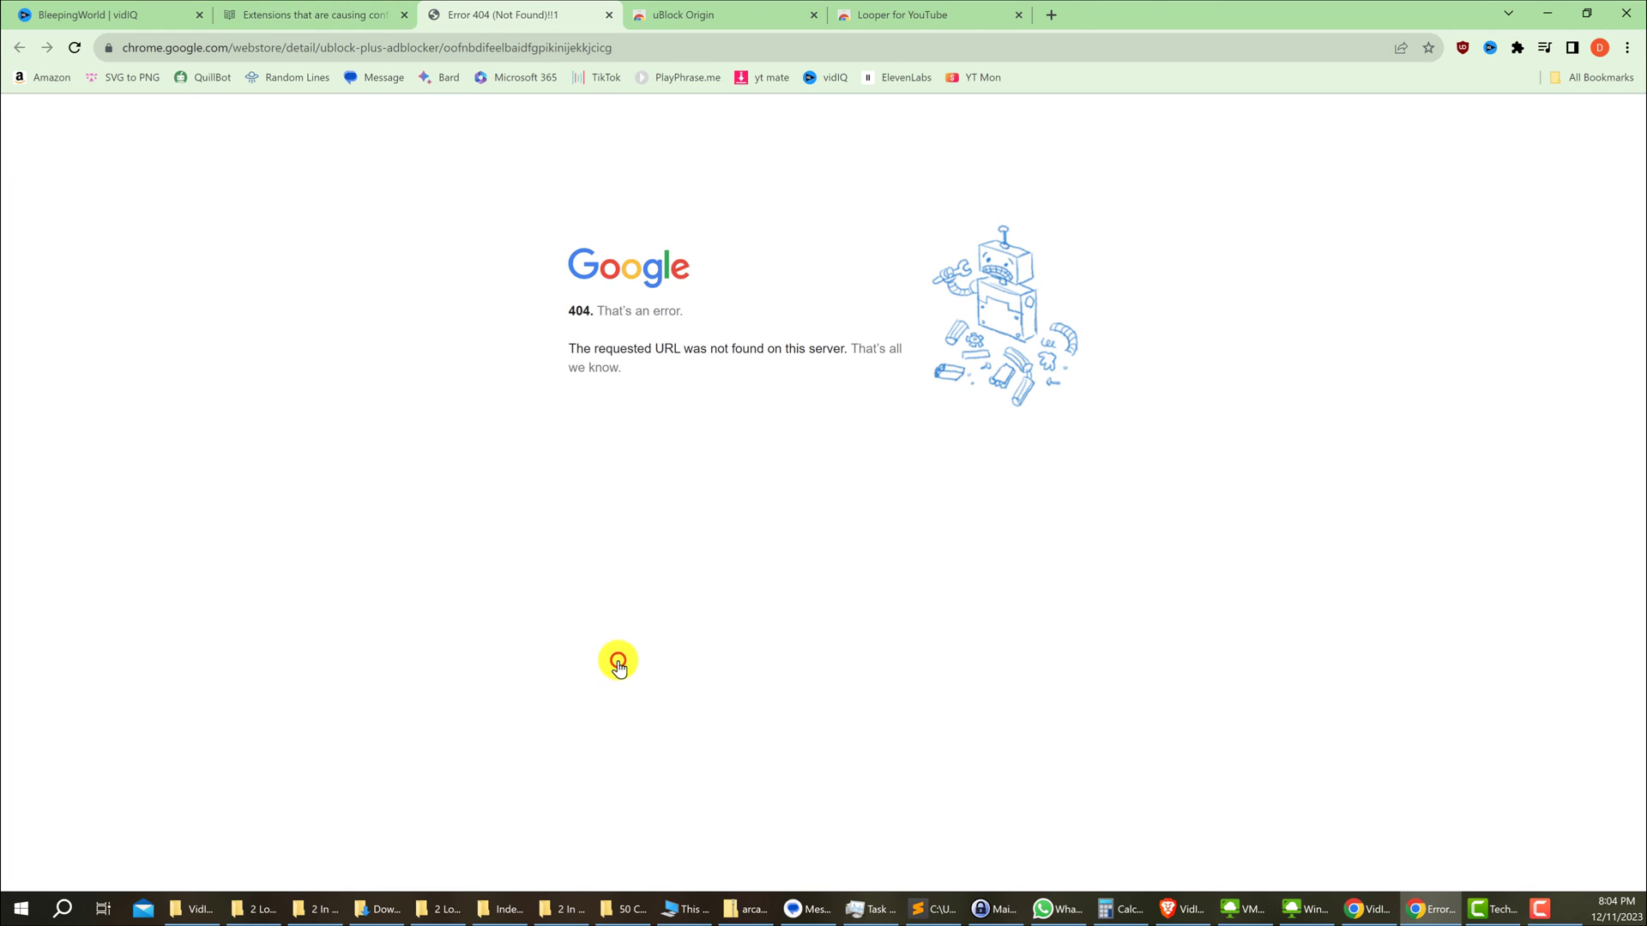
click(356, 16)
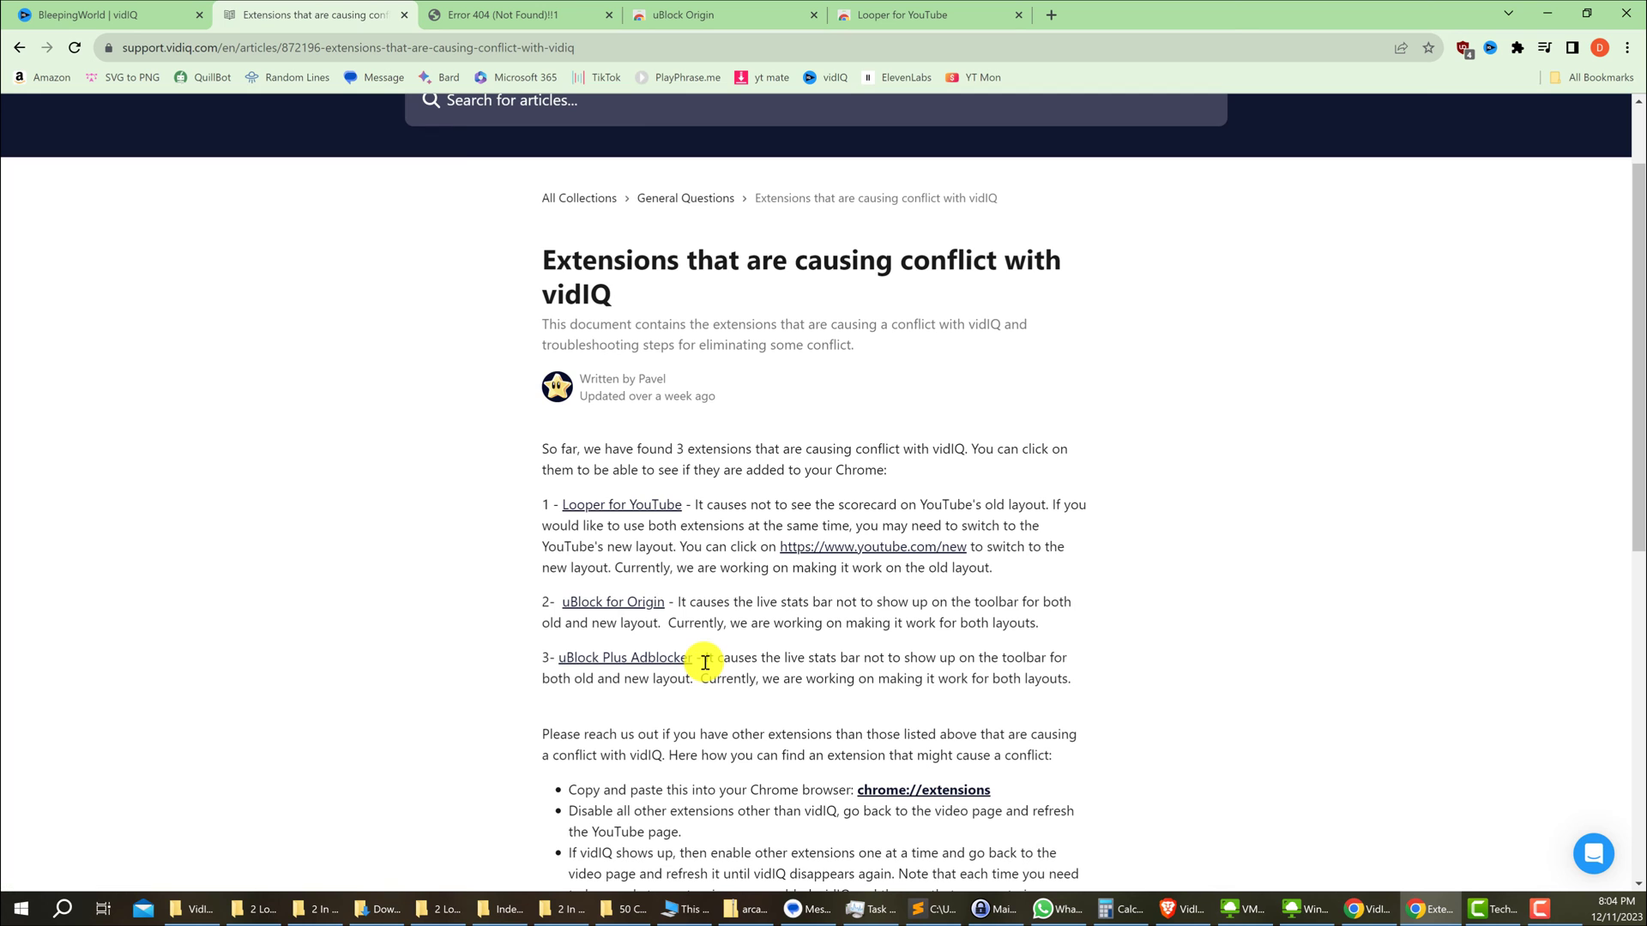
scroll(721, 677, up, 1)
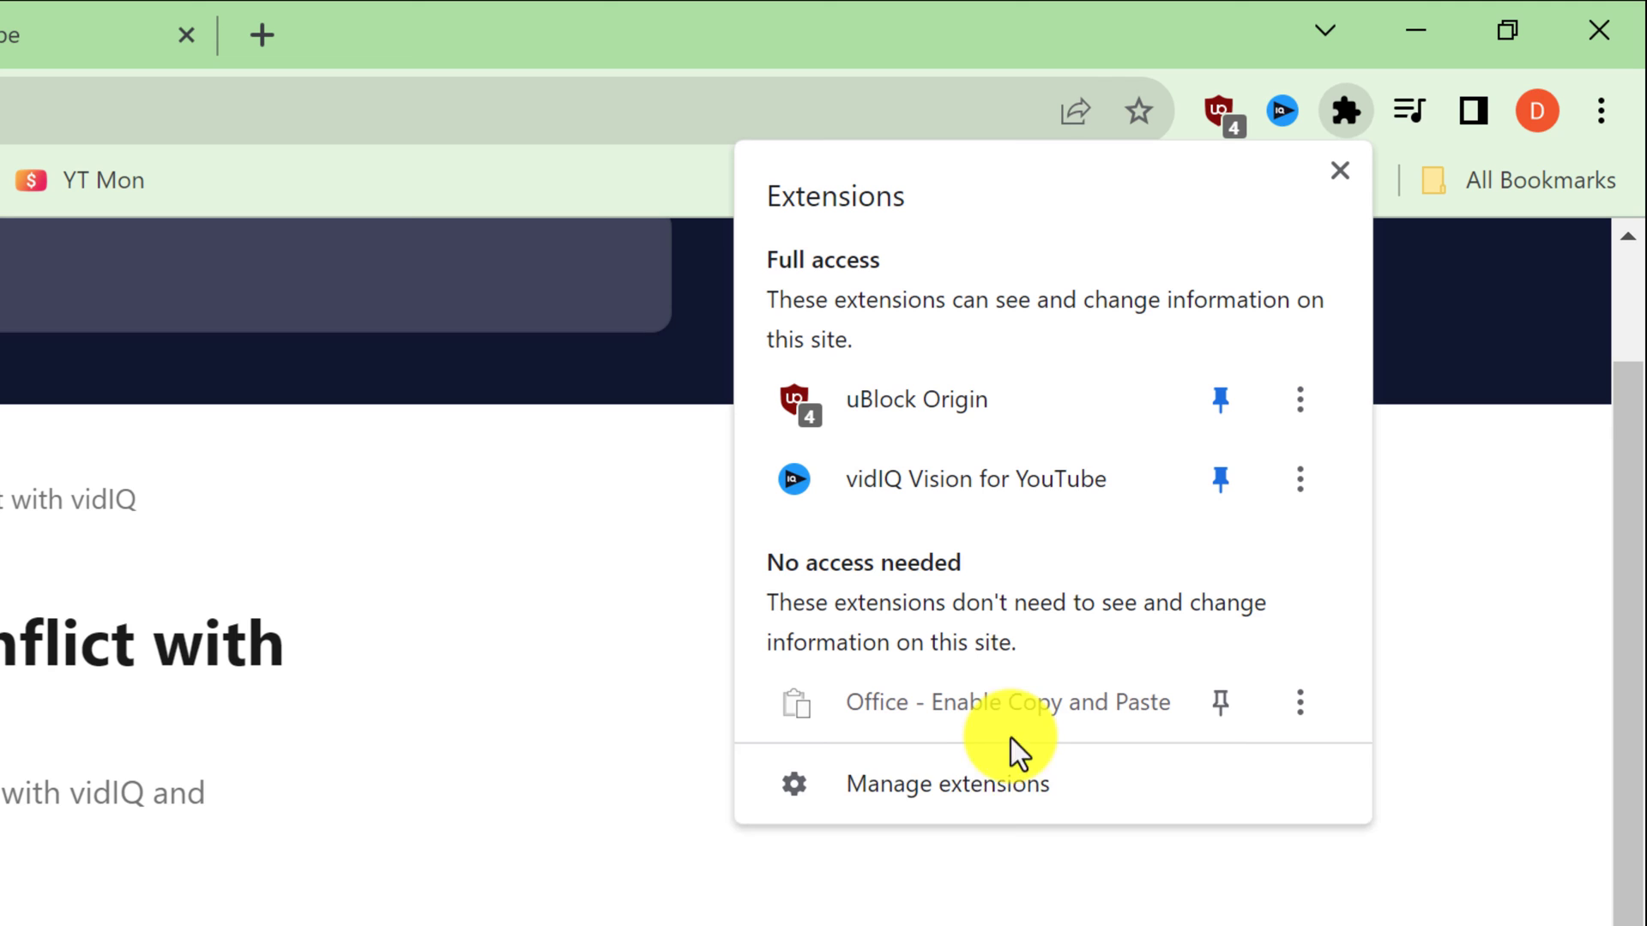
Step: Disable Office - Enable Copy and Paste and uBlock Origin, then load YouTube's home page in a new tab
click(1005, 784)
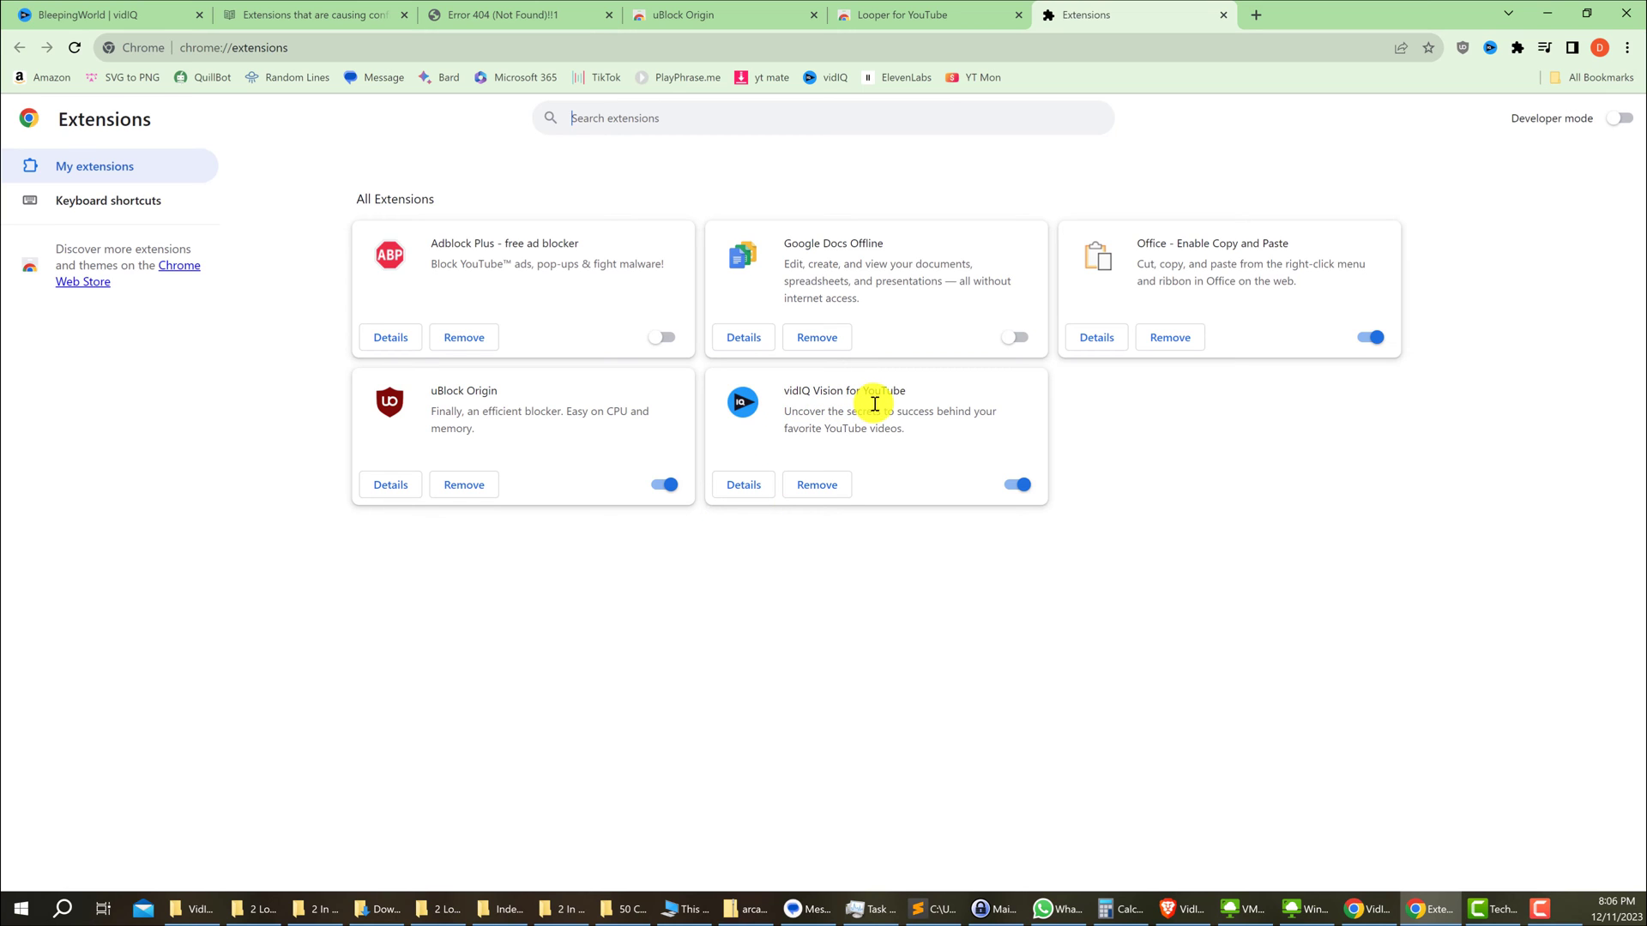
click(1214, 398)
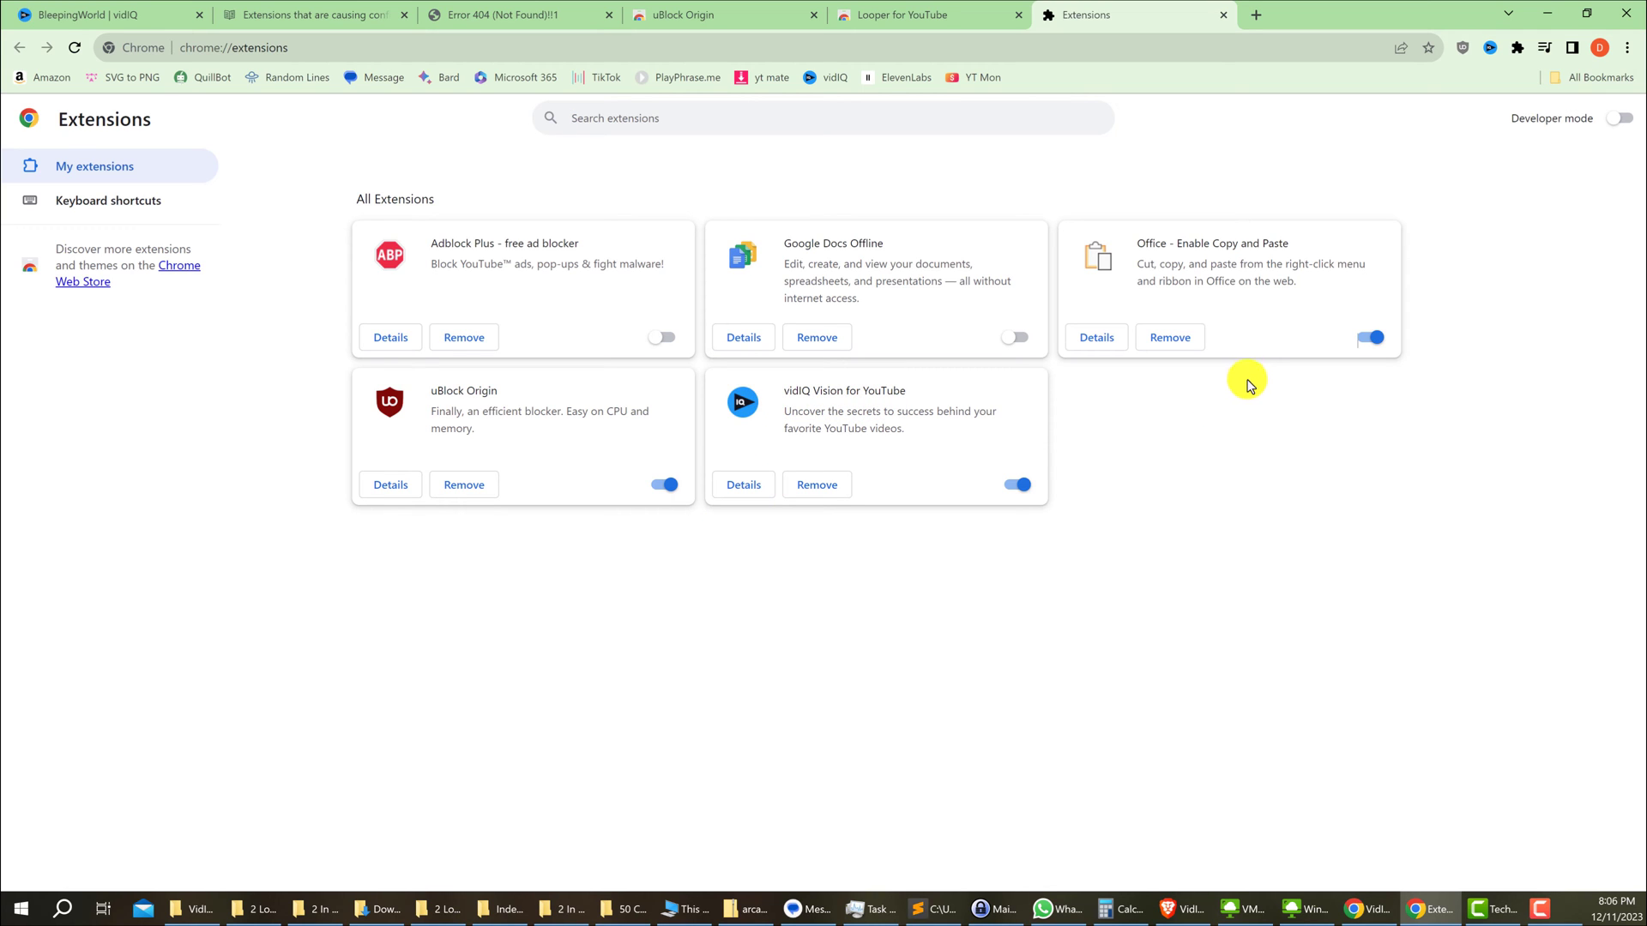
click(1370, 339)
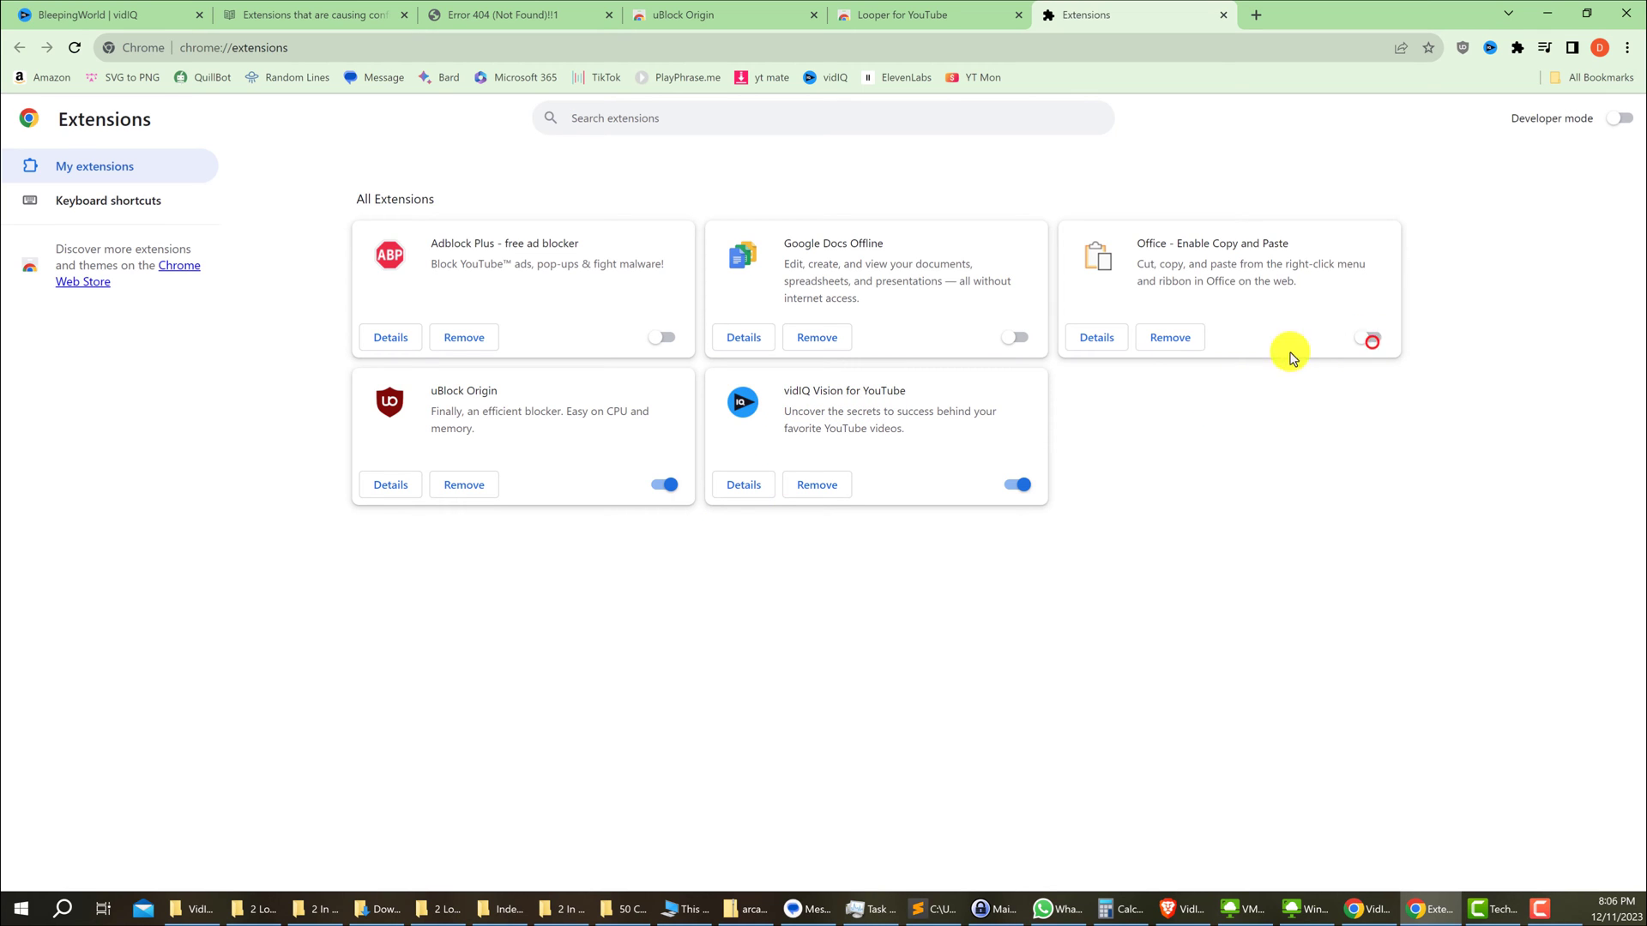
click(645, 485)
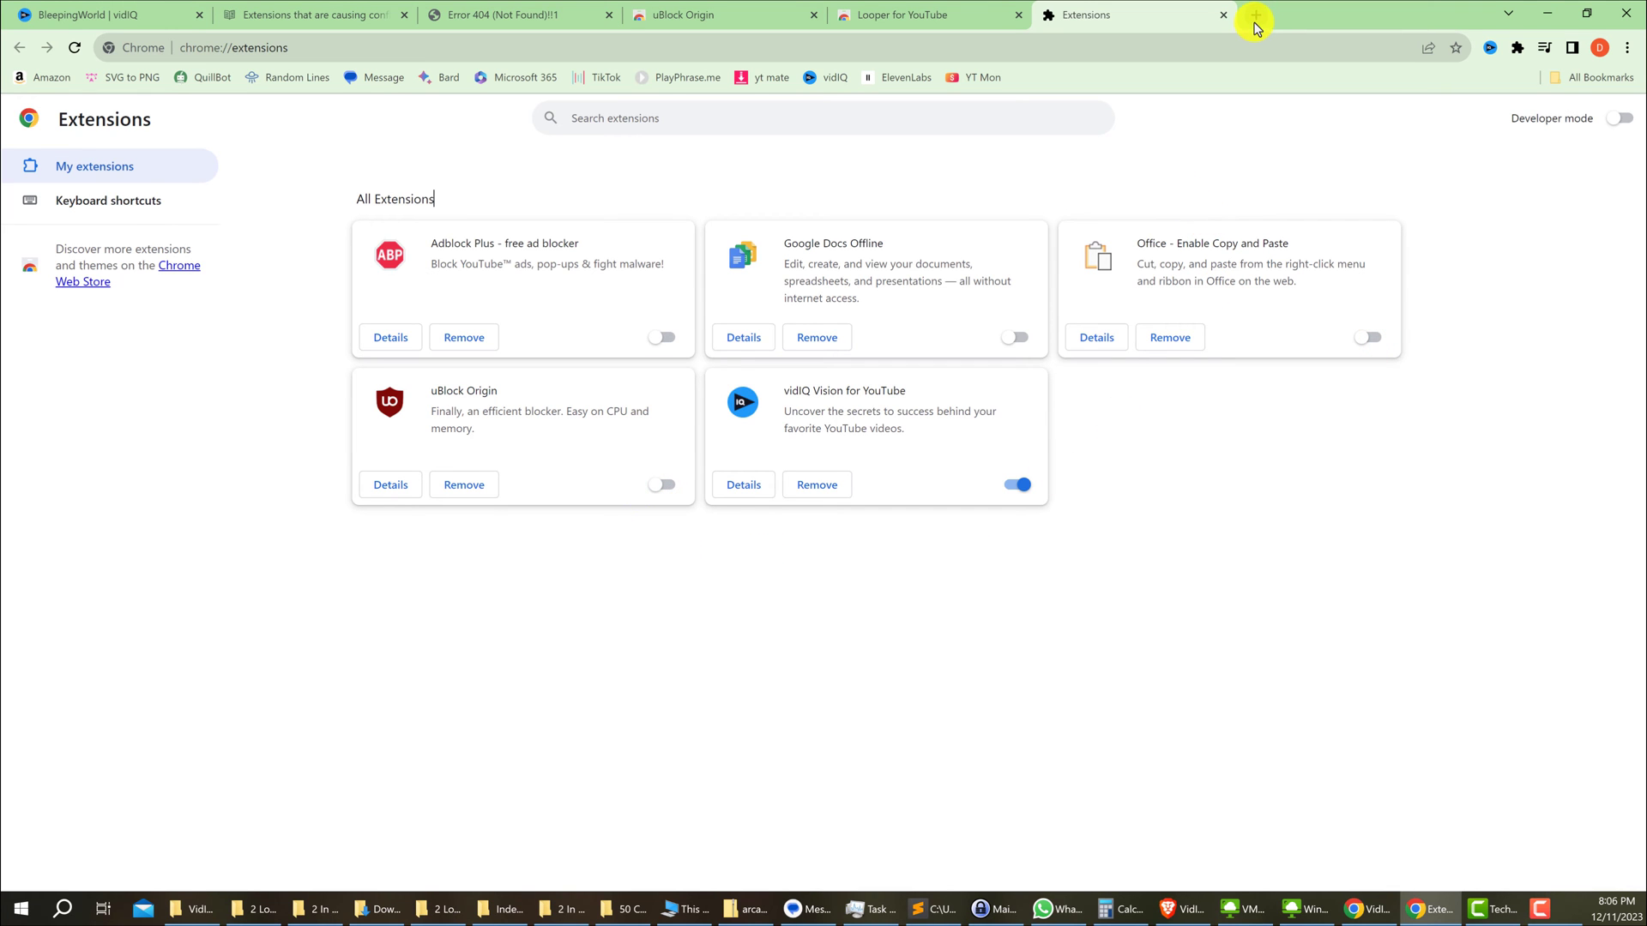
click(1253, 24)
click(964, 403)
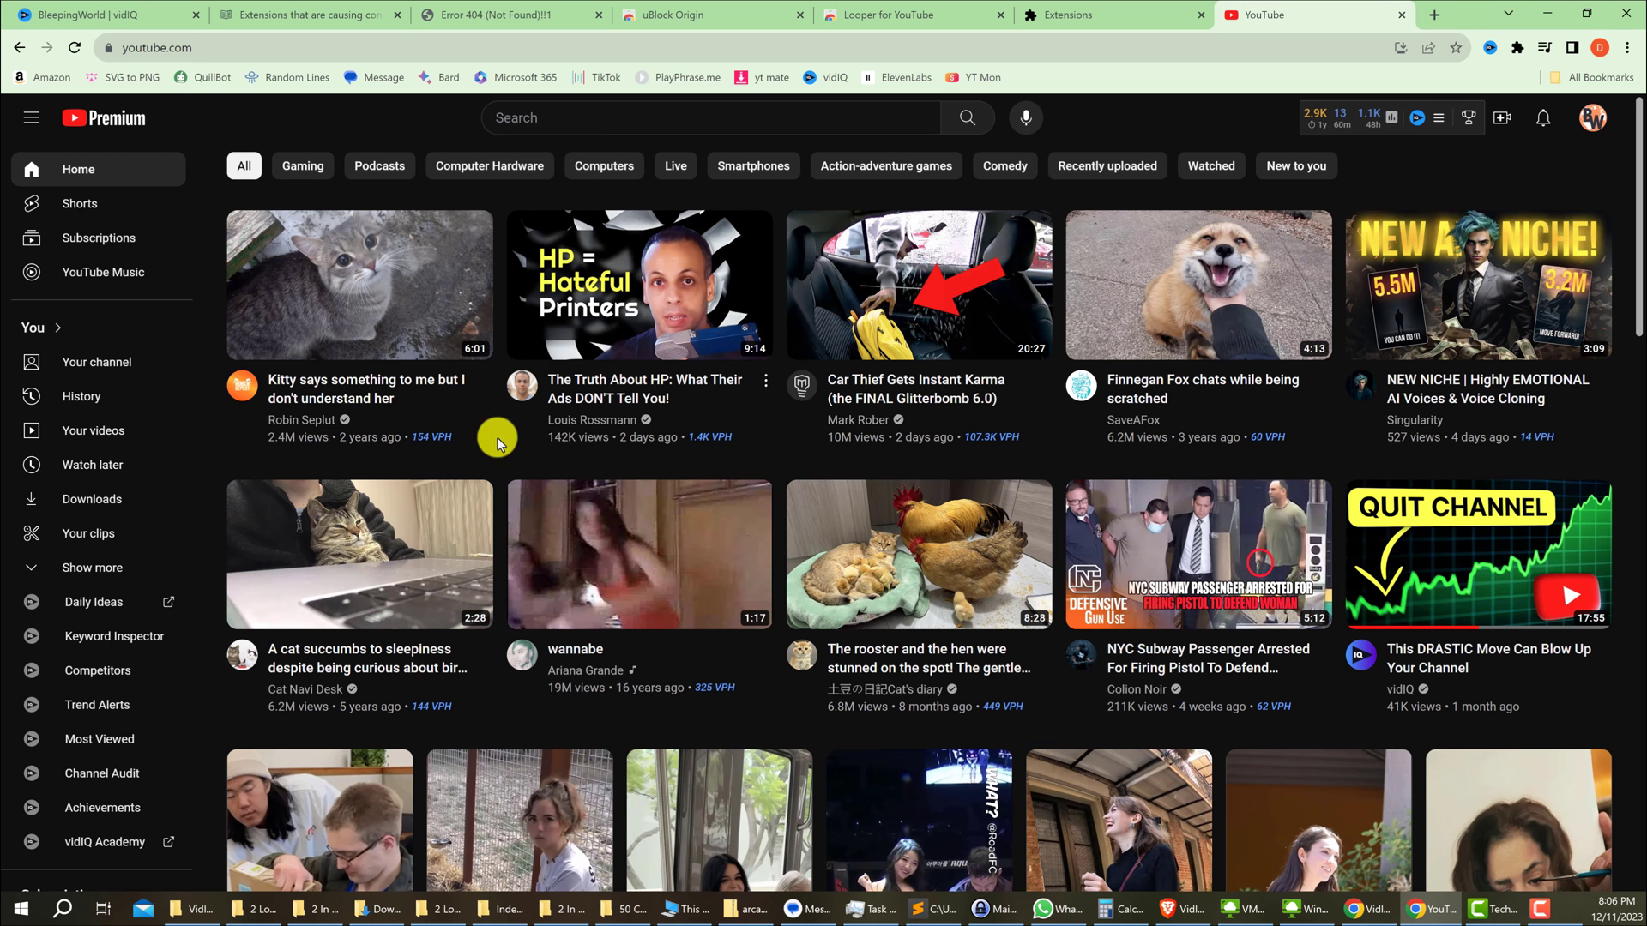
Step: Open the kitty video, reload its page and switch the player to theater mode
click(480, 343)
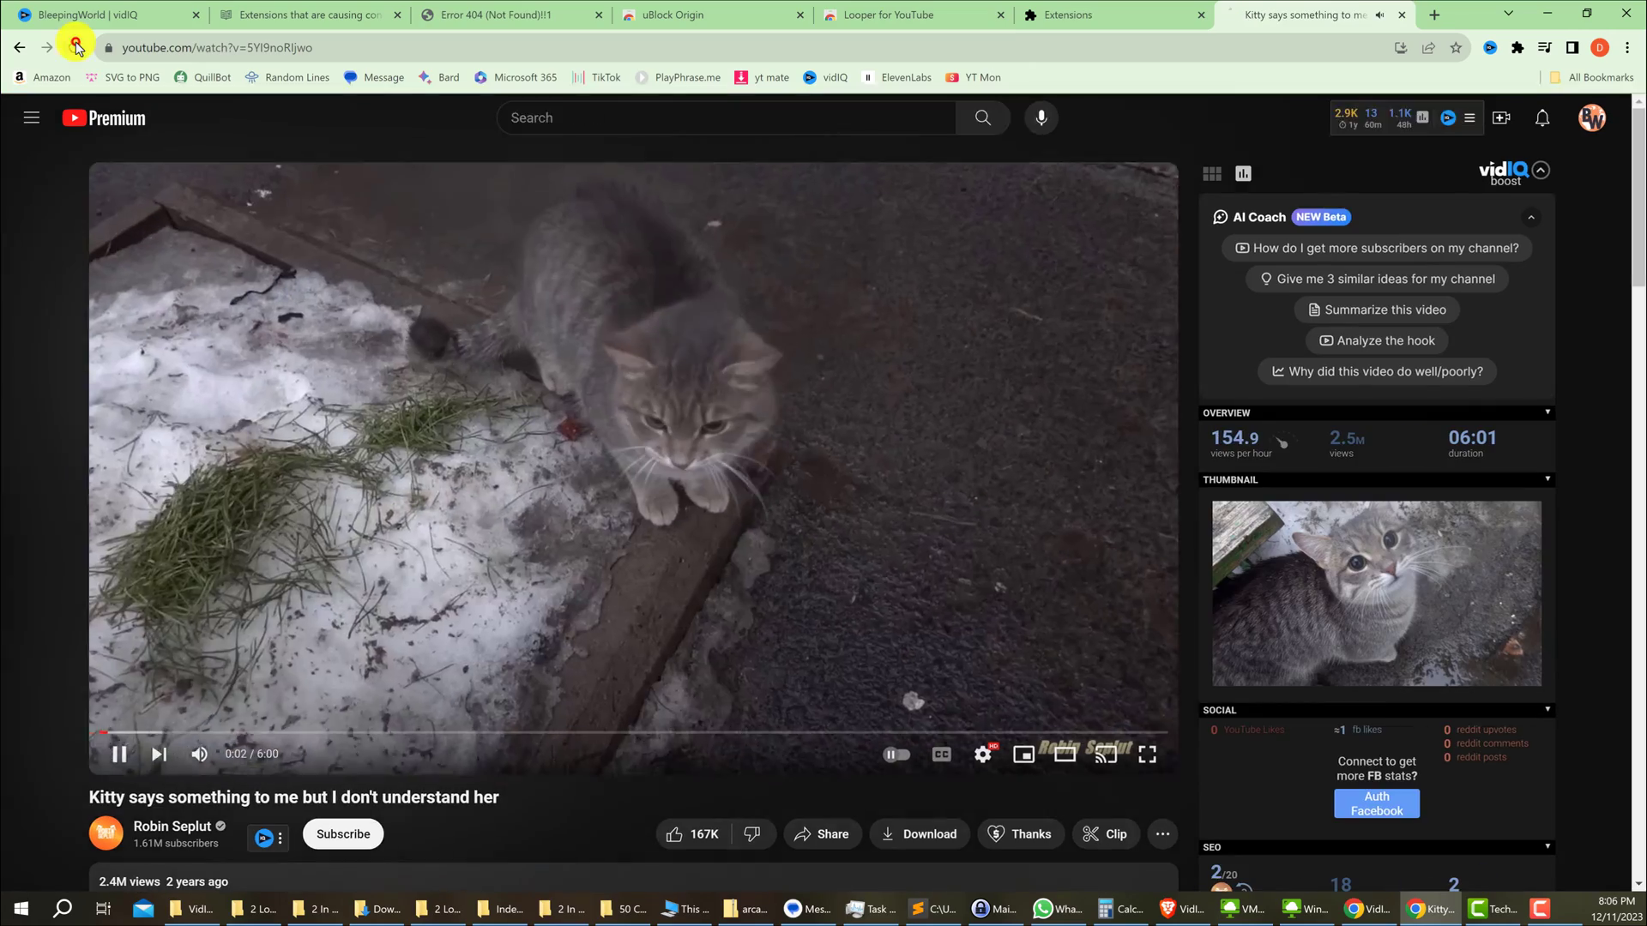
click(73, 47)
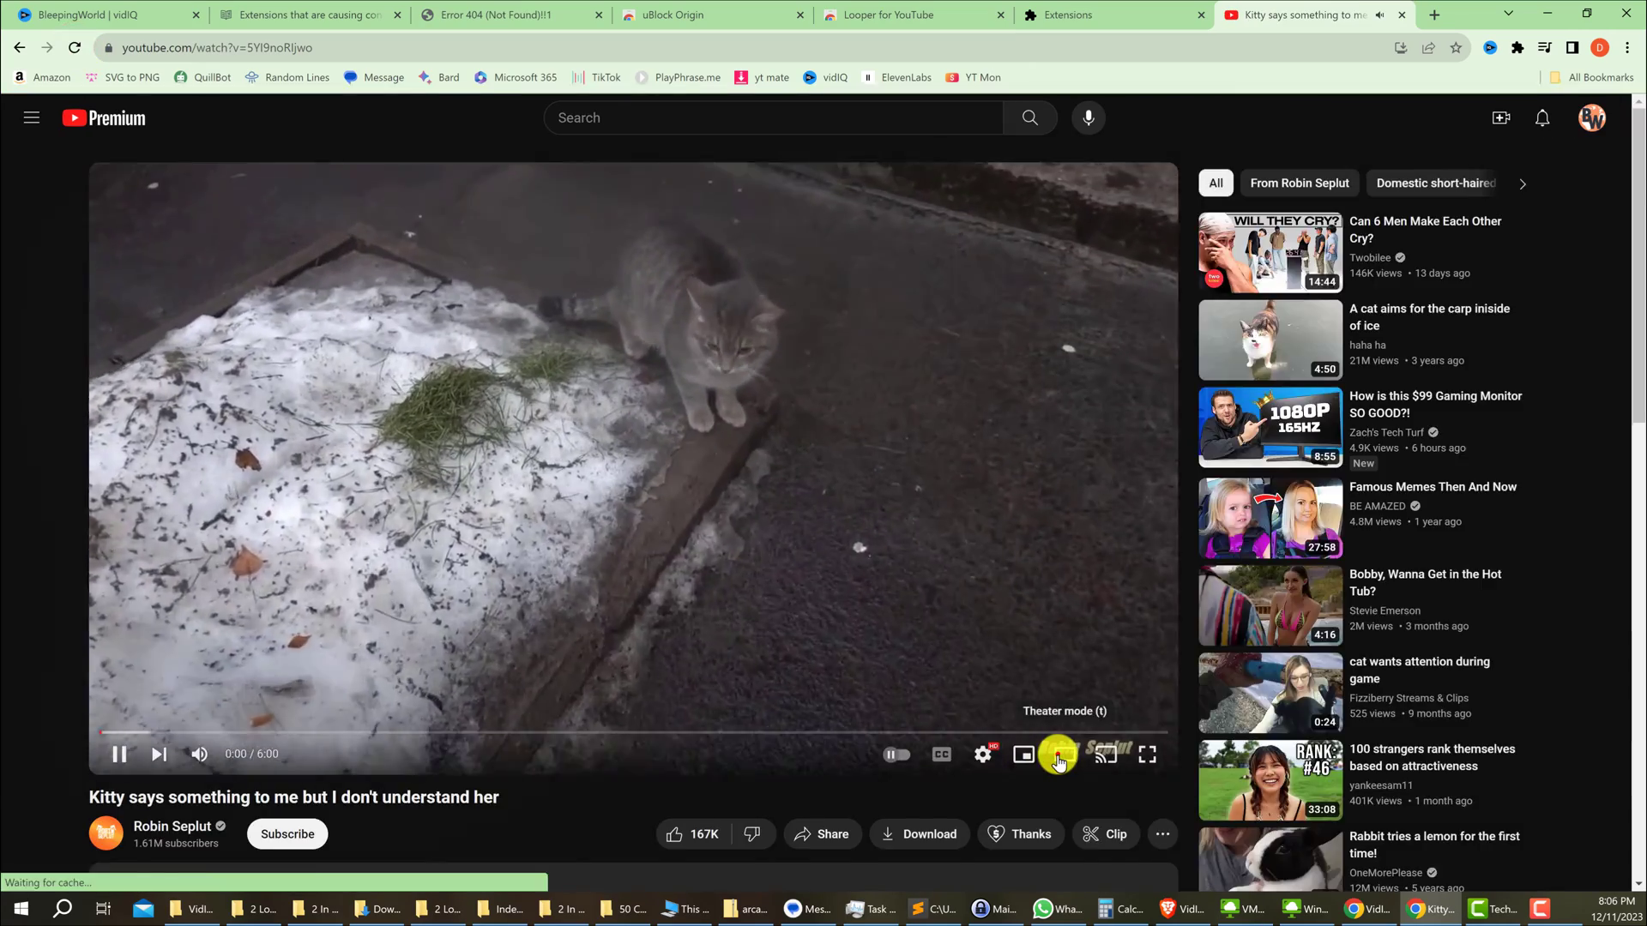
click(1055, 750)
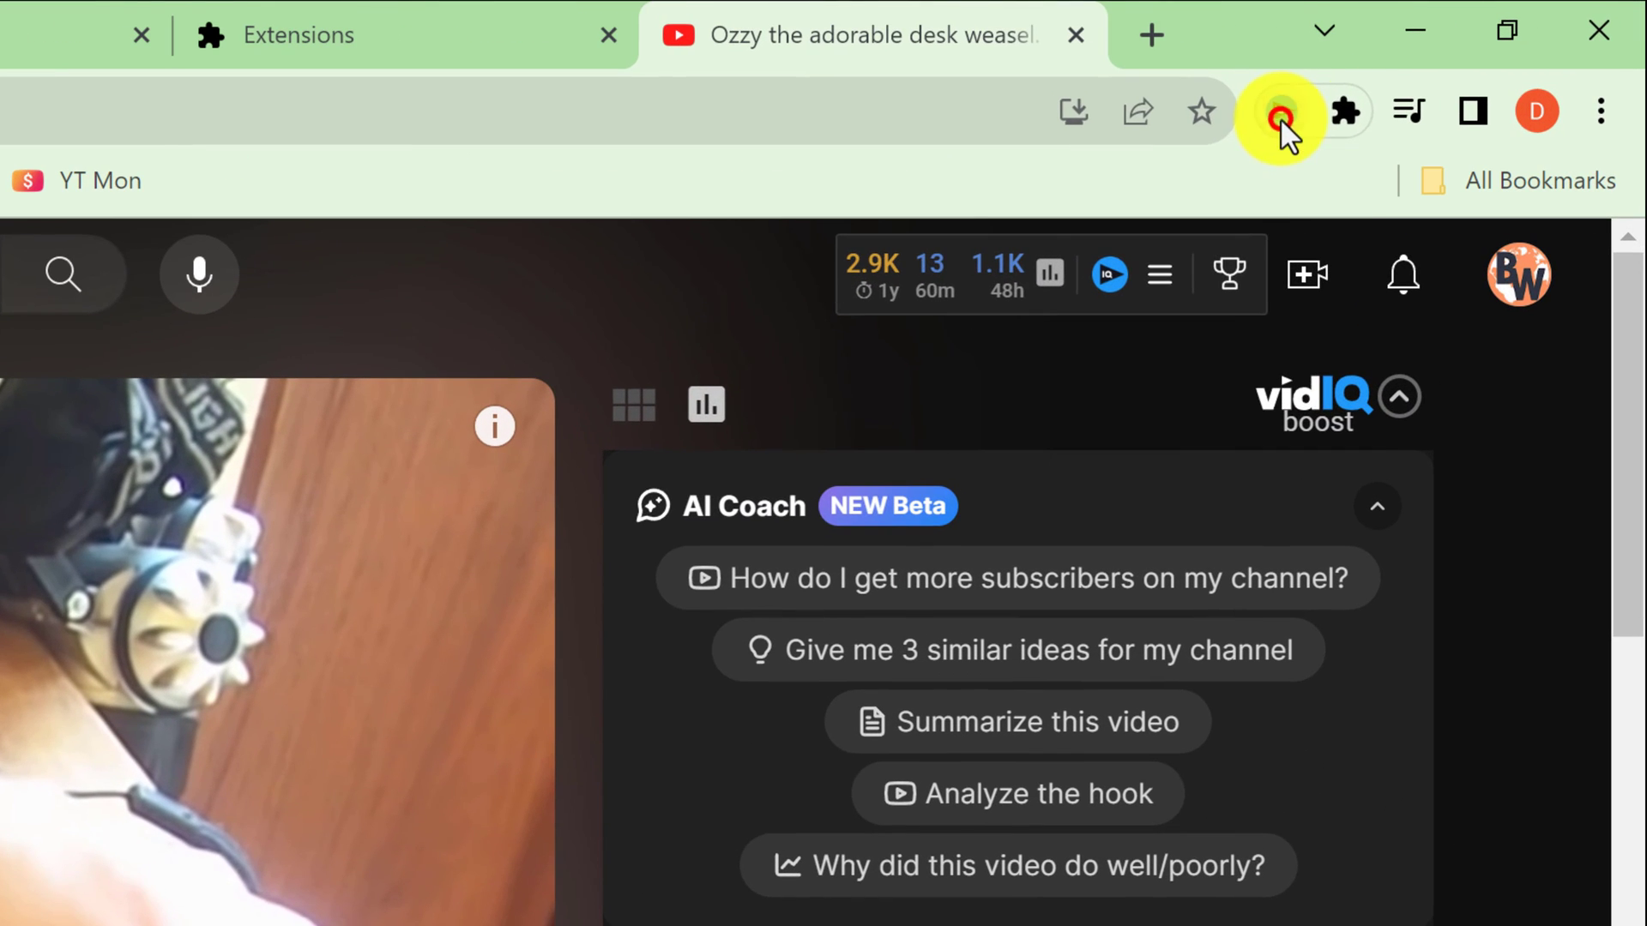
Step: Pin vidIQ Vision for YouTube to the toolbar from the Extensions menu
click(1498, 54)
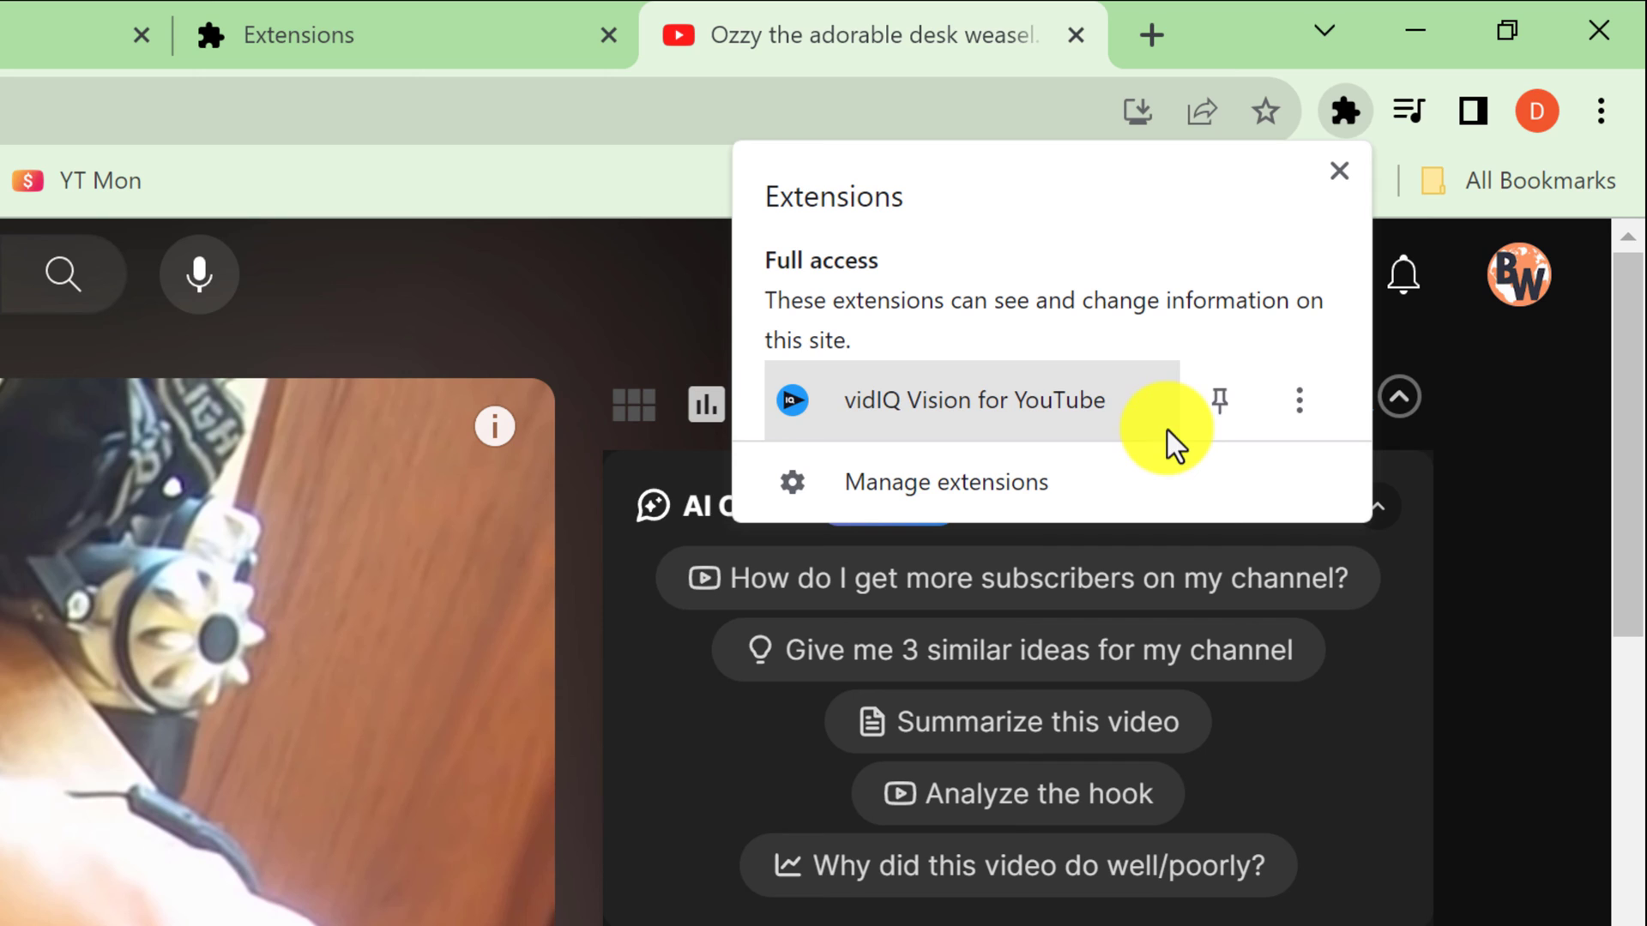
click(1214, 399)
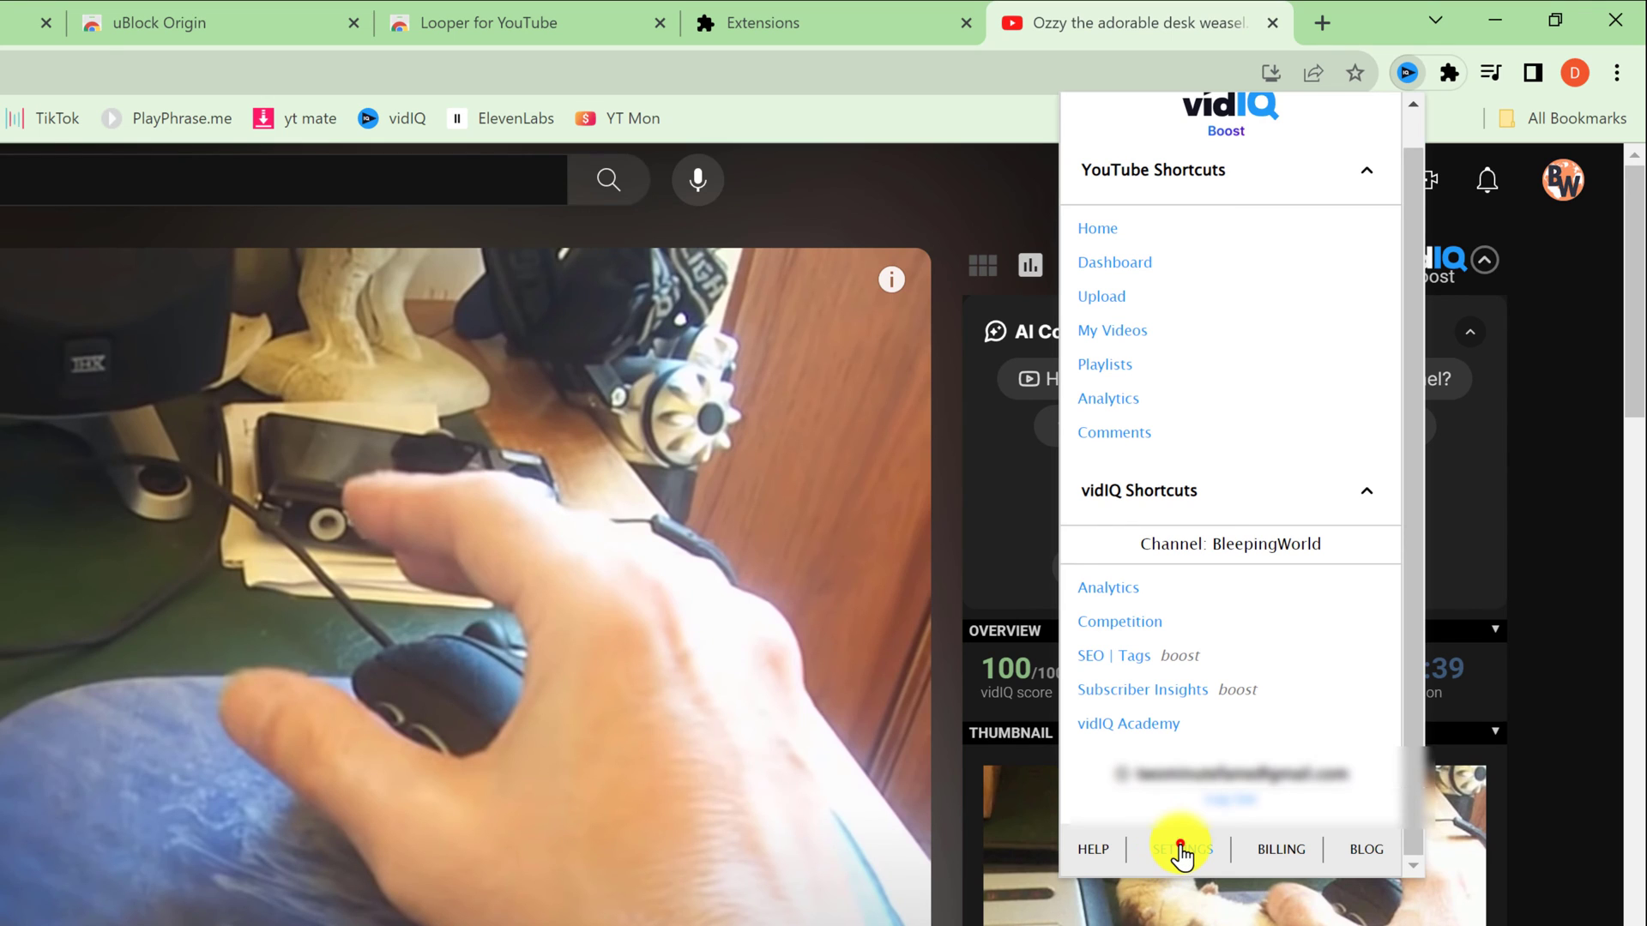
Step: Turn off Toolbar Stats Dropdown in vidIQ settings and close the Options tab
click(1181, 849)
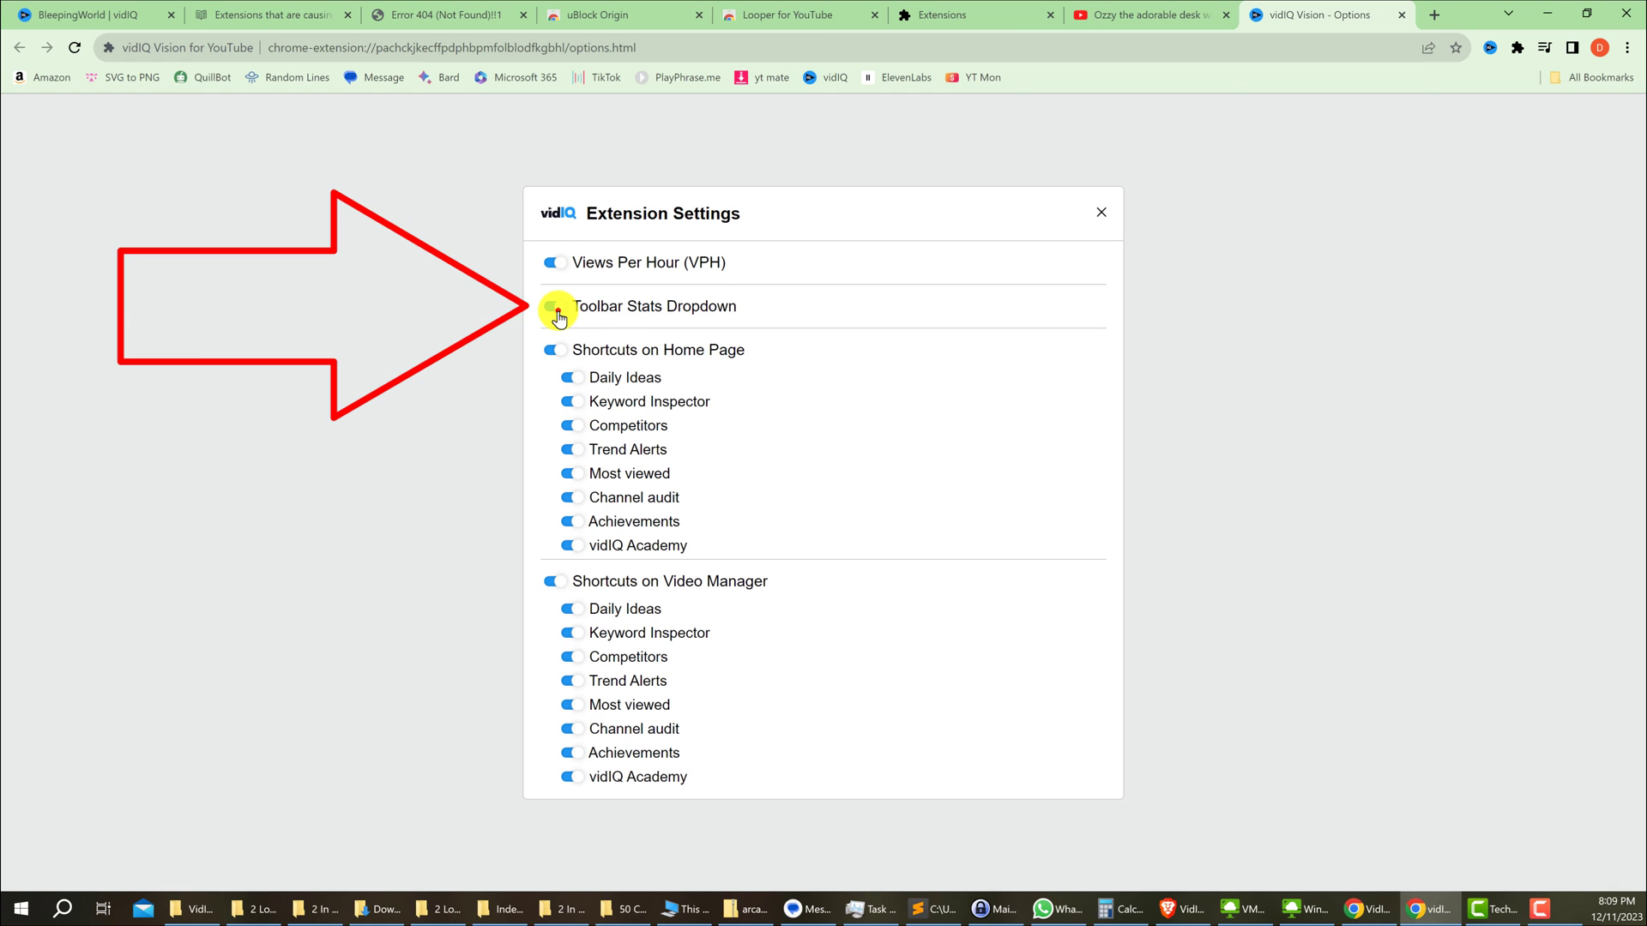
click(1407, 17)
mouse_move(1313, 124)
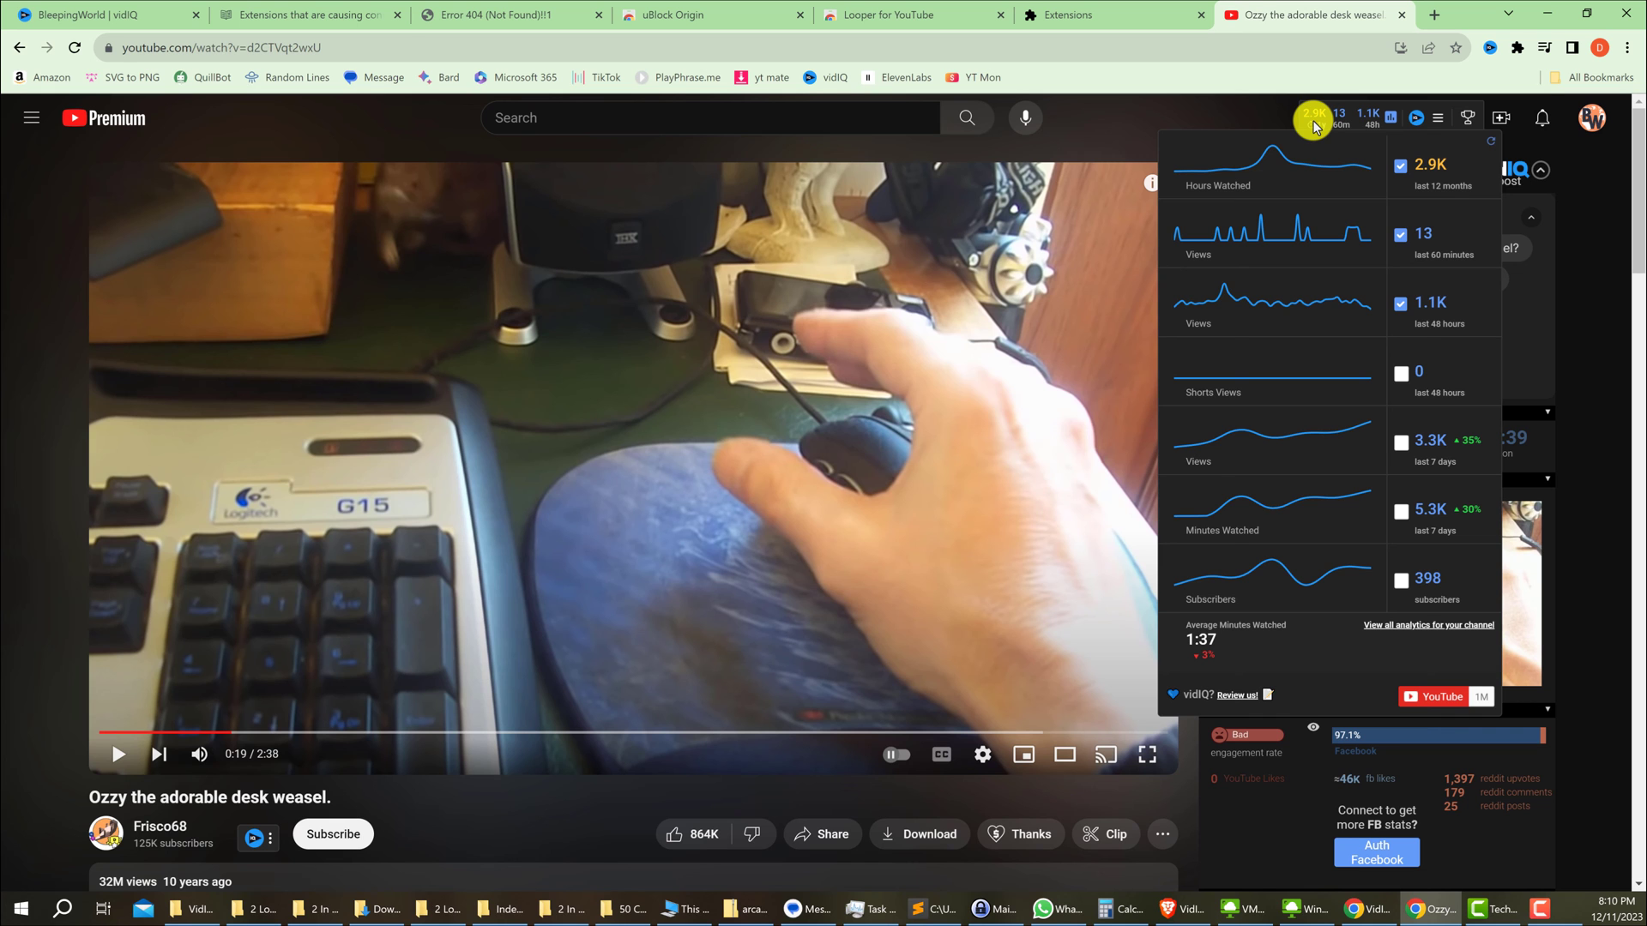
Step: Reload and pause the Ozzy video, collapse the vidIQ boost panel, then reload to confirm
click(73, 49)
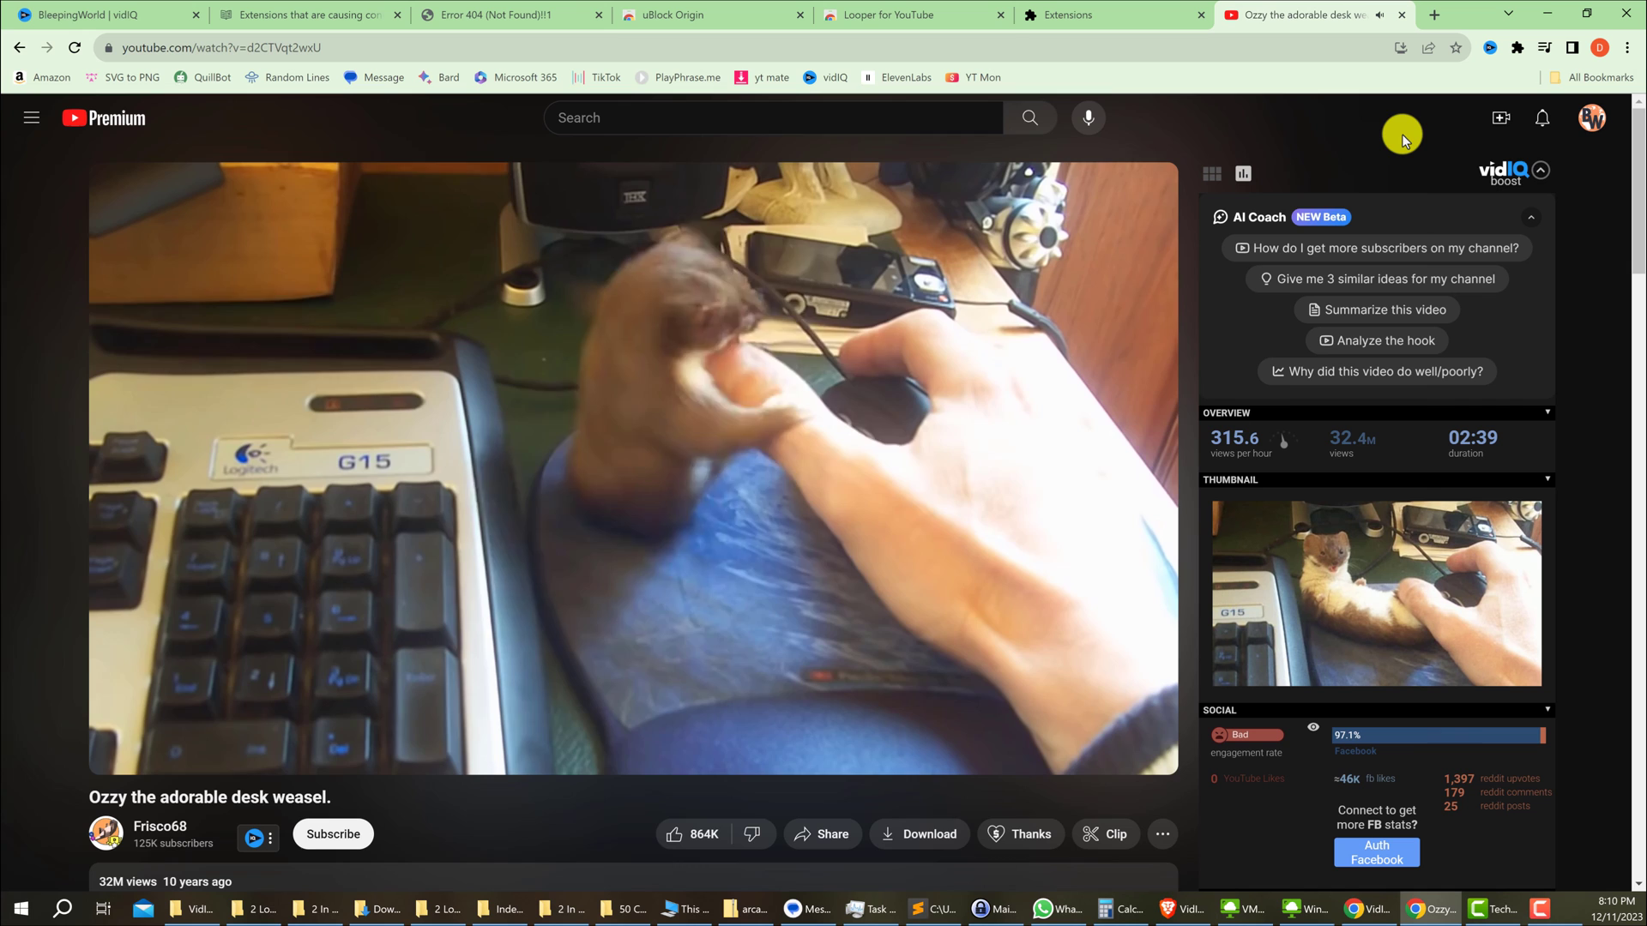
click(1089, 296)
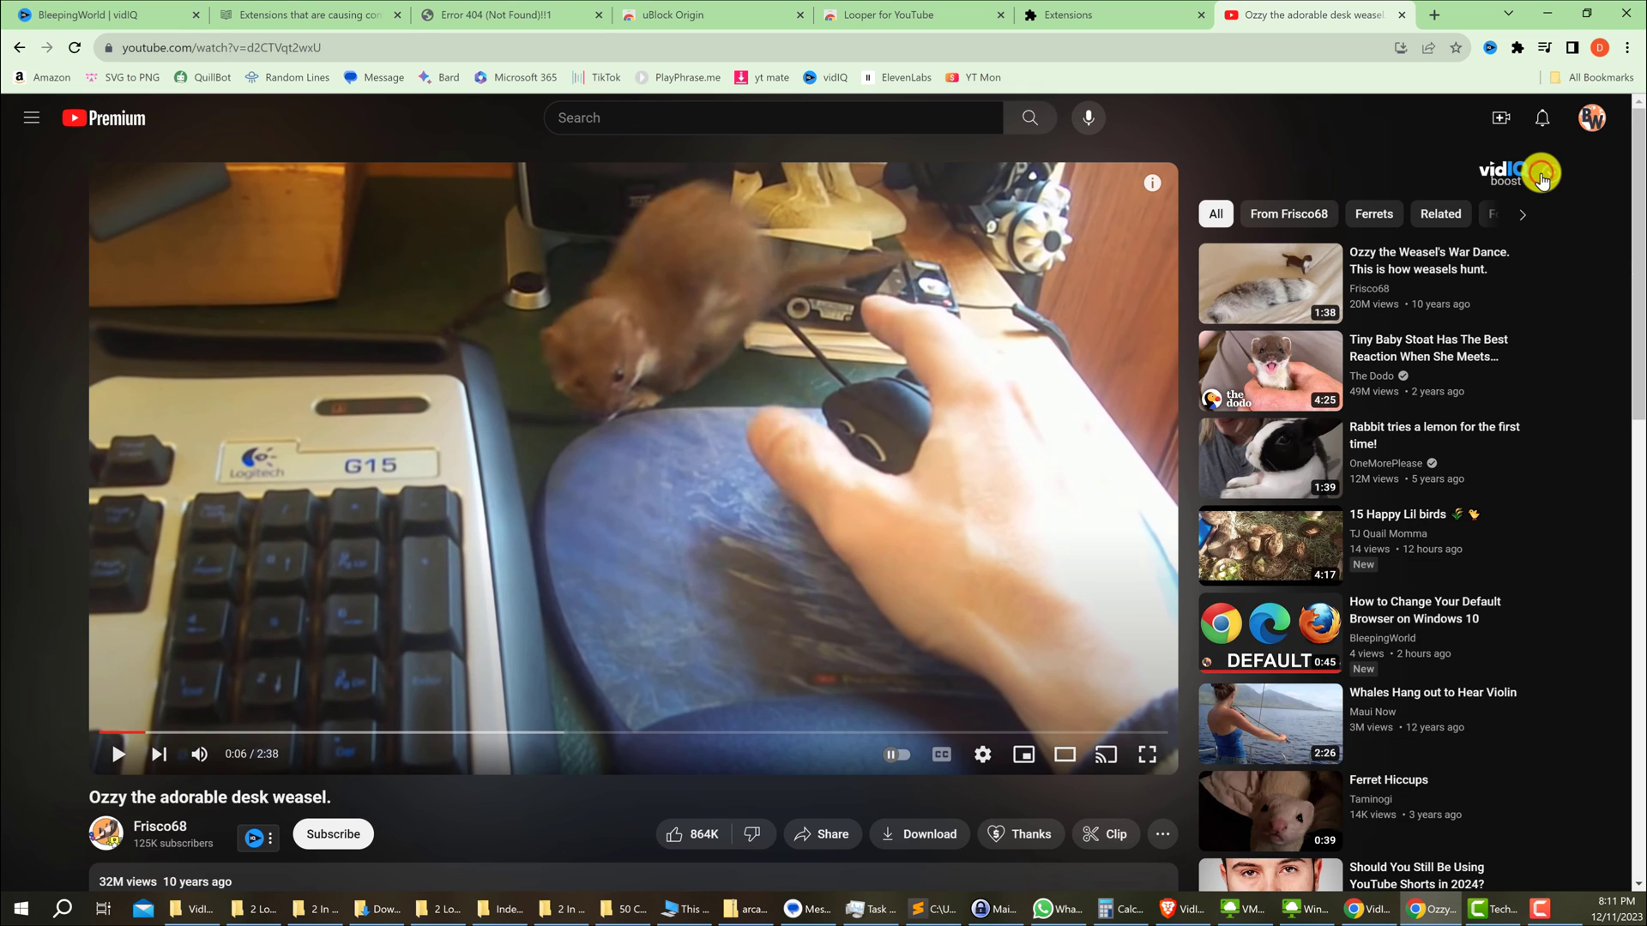
click(1541, 176)
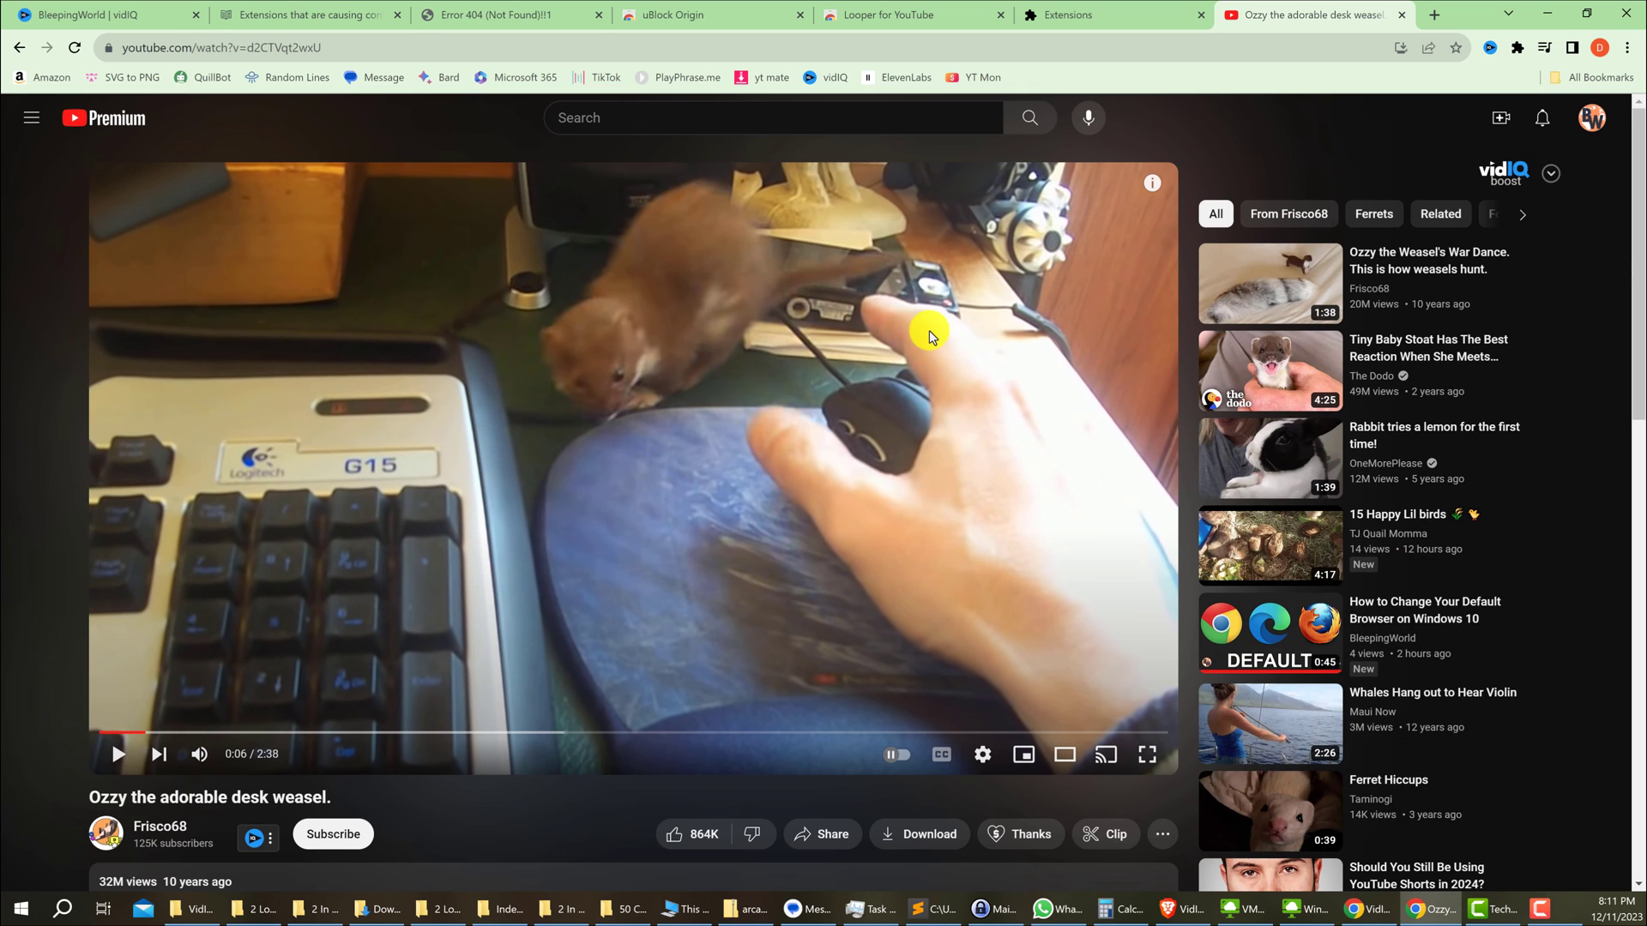
click(74, 48)
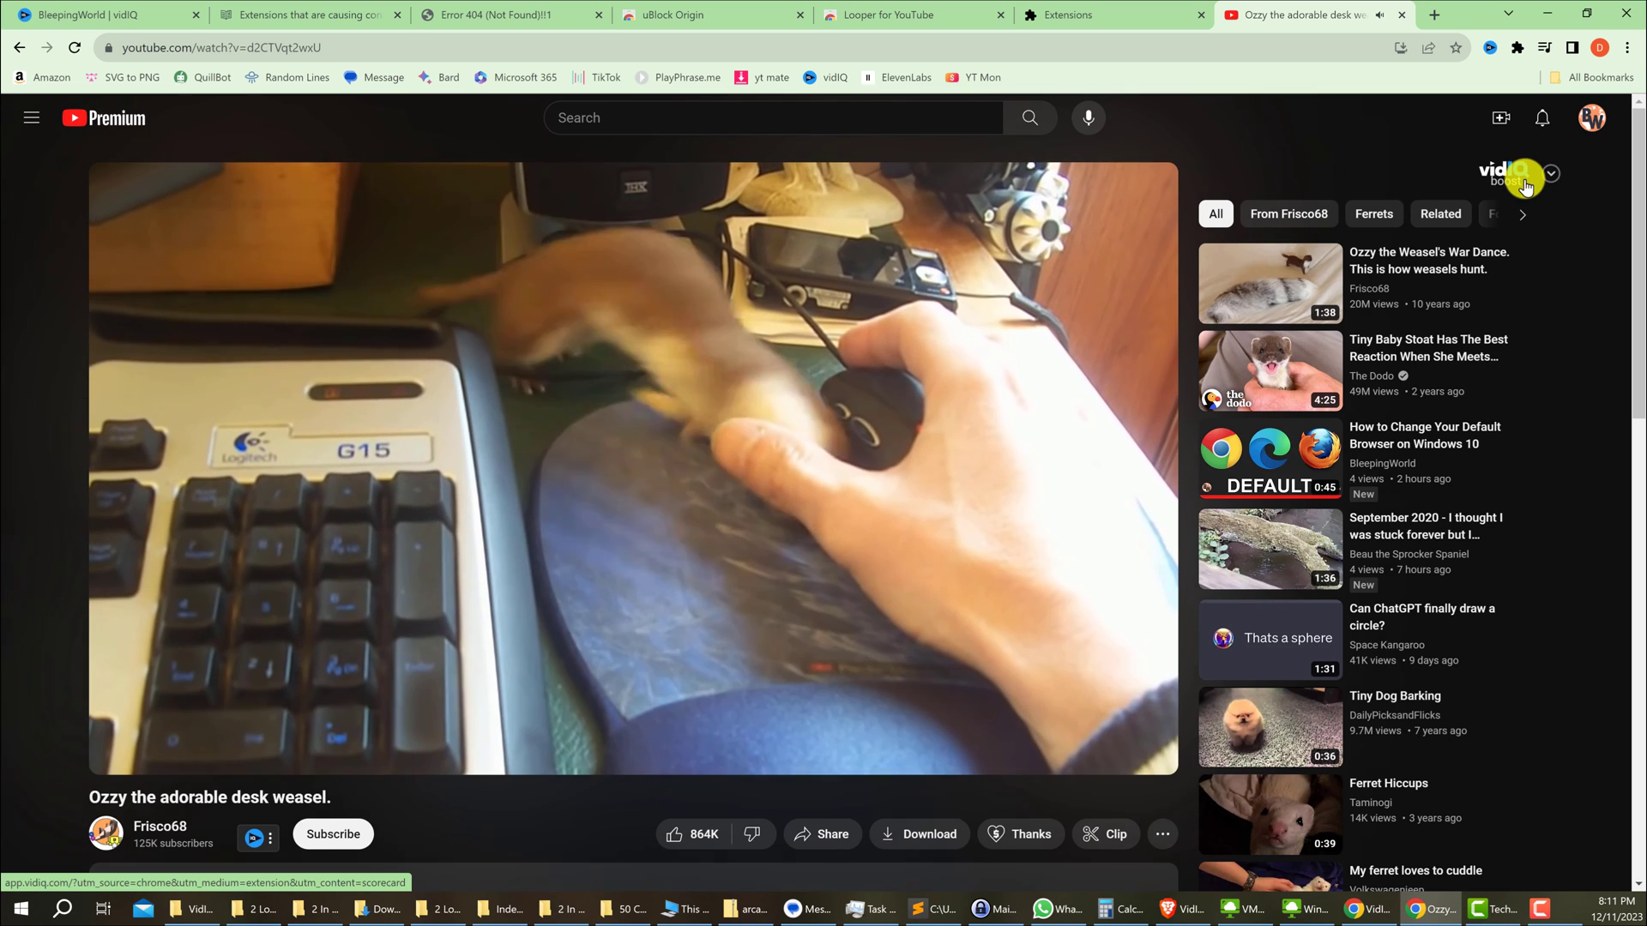